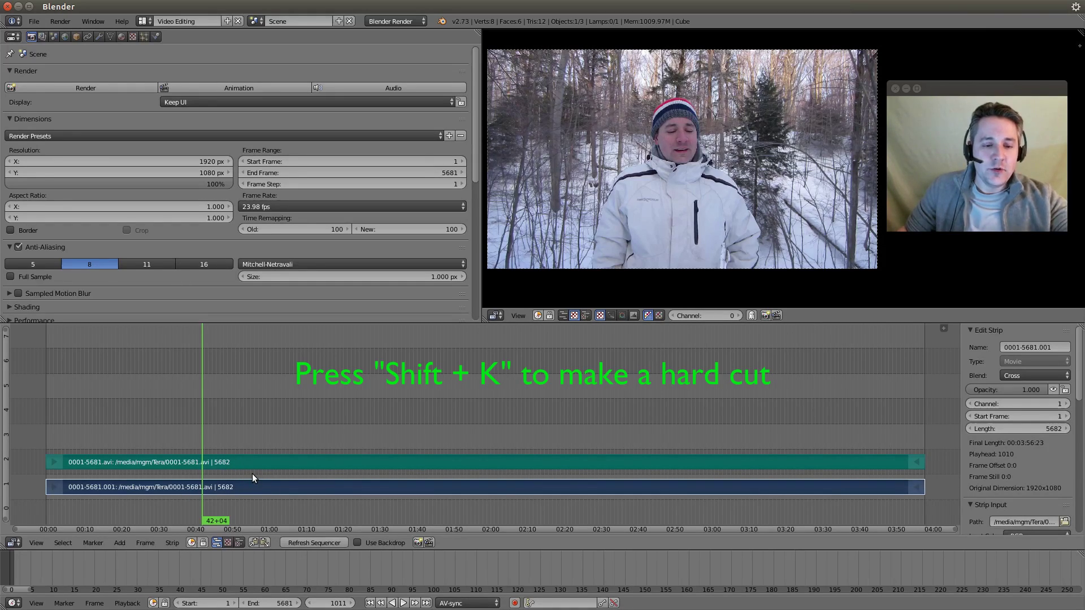
Hard-cut the video and sound strips at 42+04 and at 52+07 to isolate a short middle segment
key(shift+k)
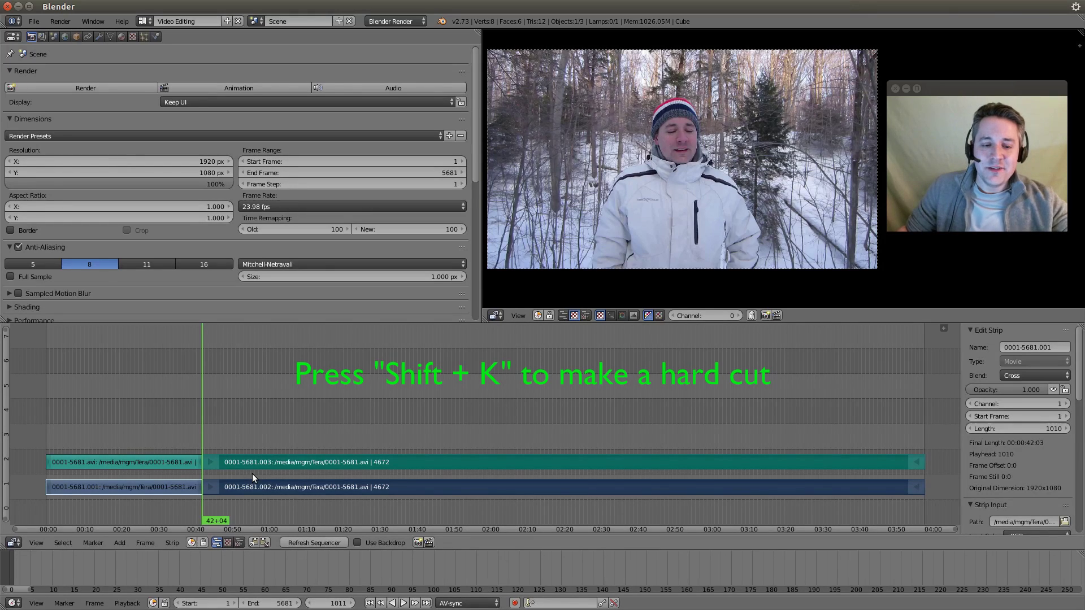
click(404, 603)
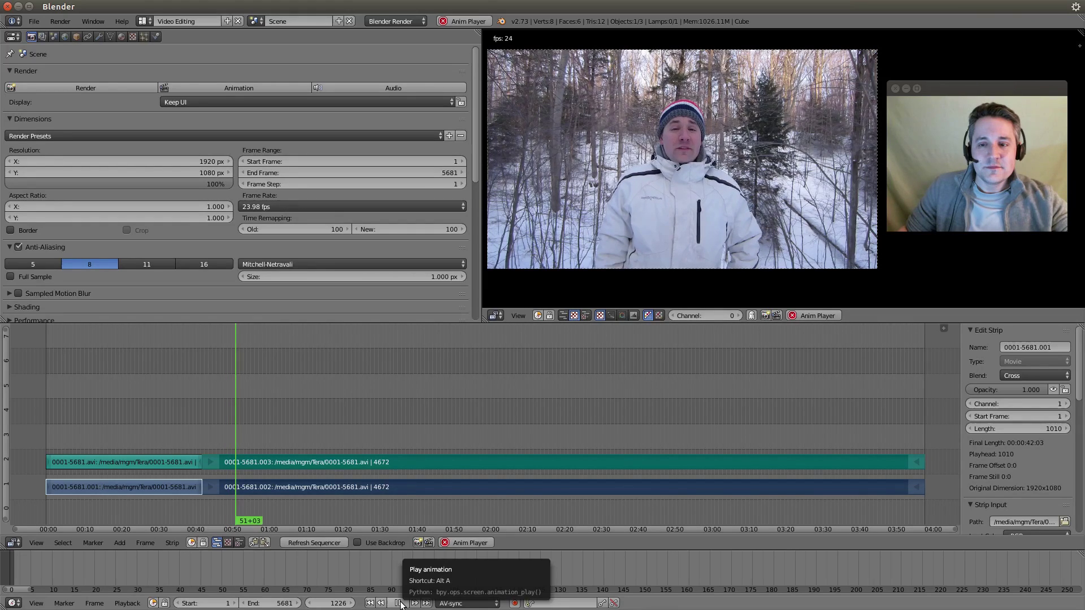
click(399, 604)
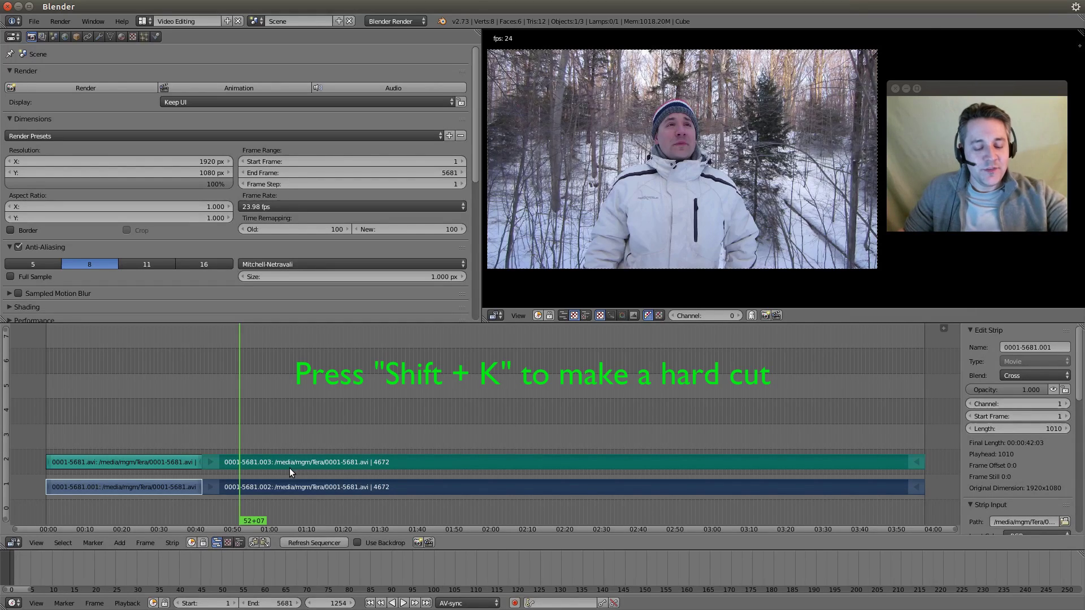
key(shift+k)
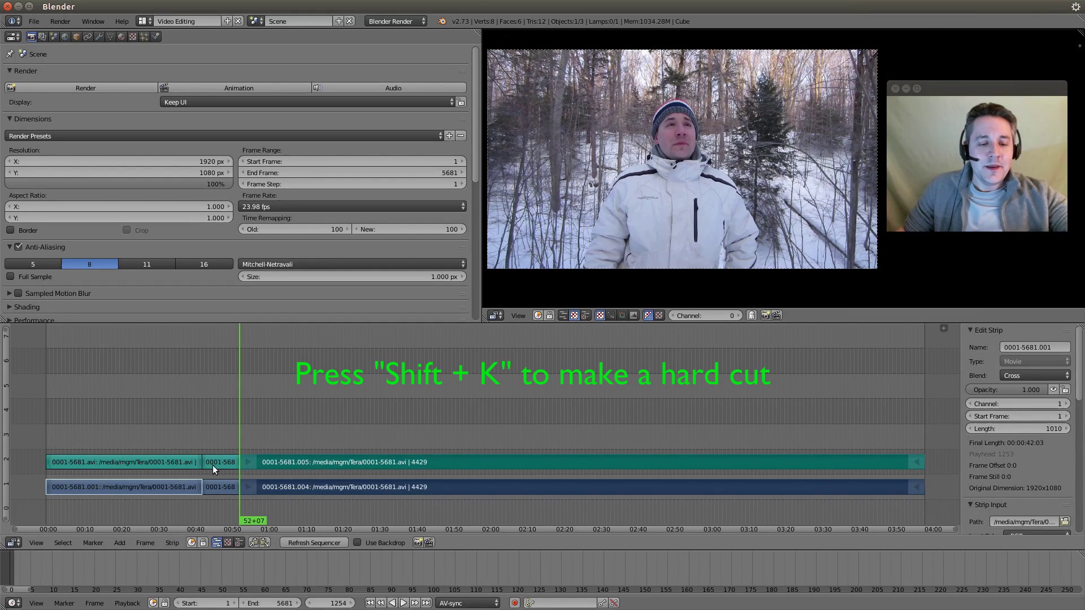
Add a Speed Control effect strip to the short middle video segment and mute that video segment
right_click(214, 466)
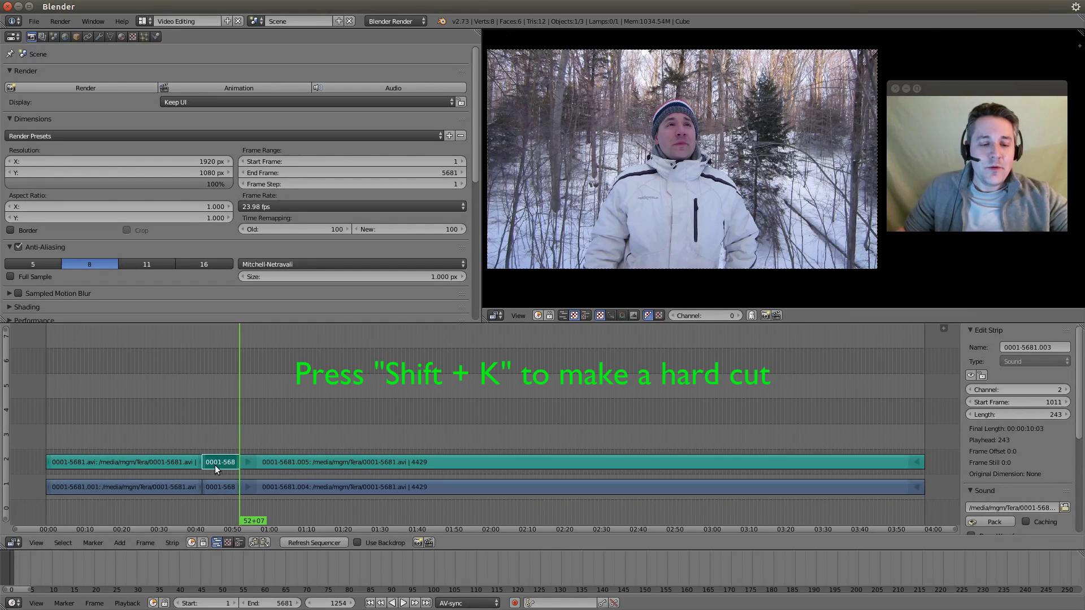
right_click(220, 491)
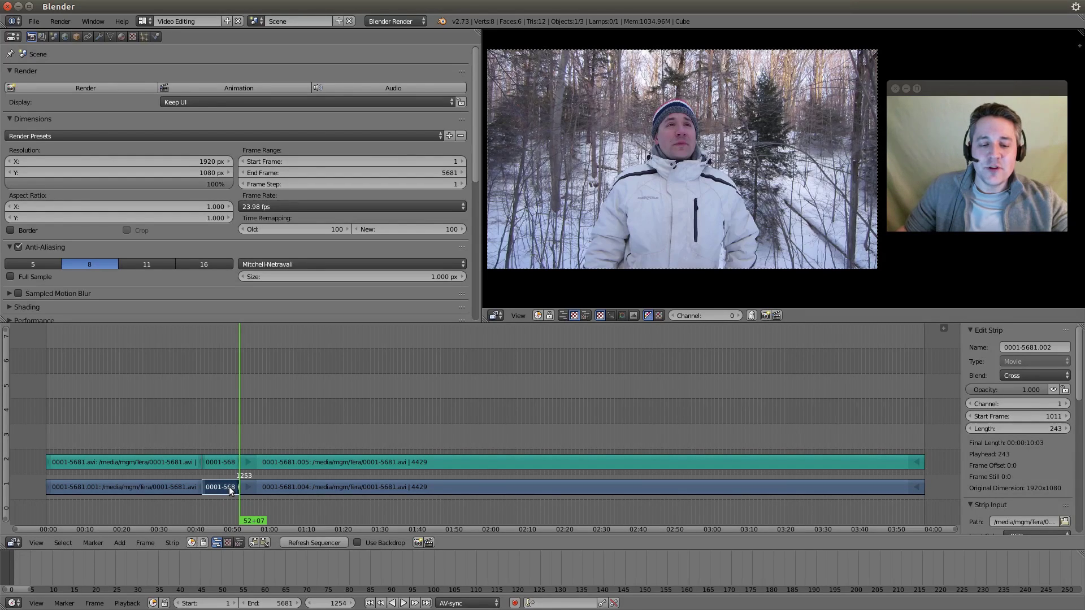
click(118, 543)
mouse_move(129, 464)
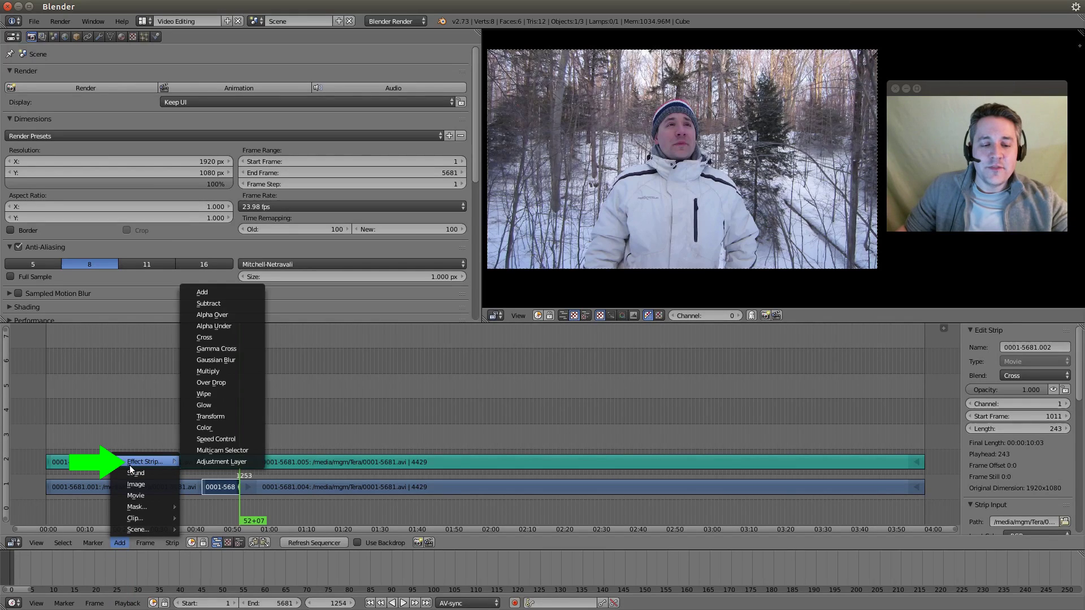
click(210, 442)
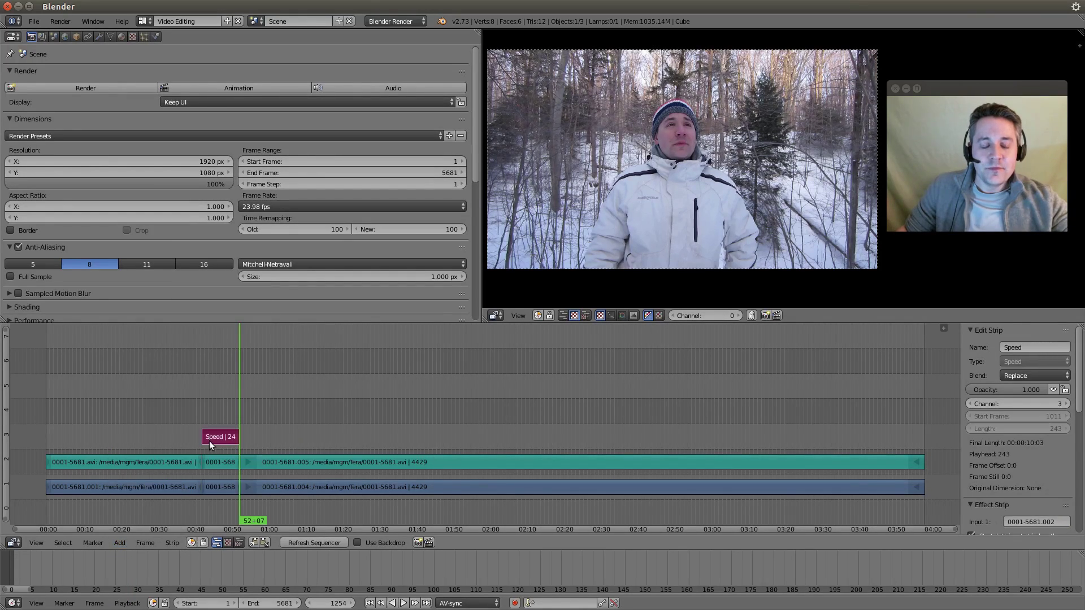
right_click(215, 484)
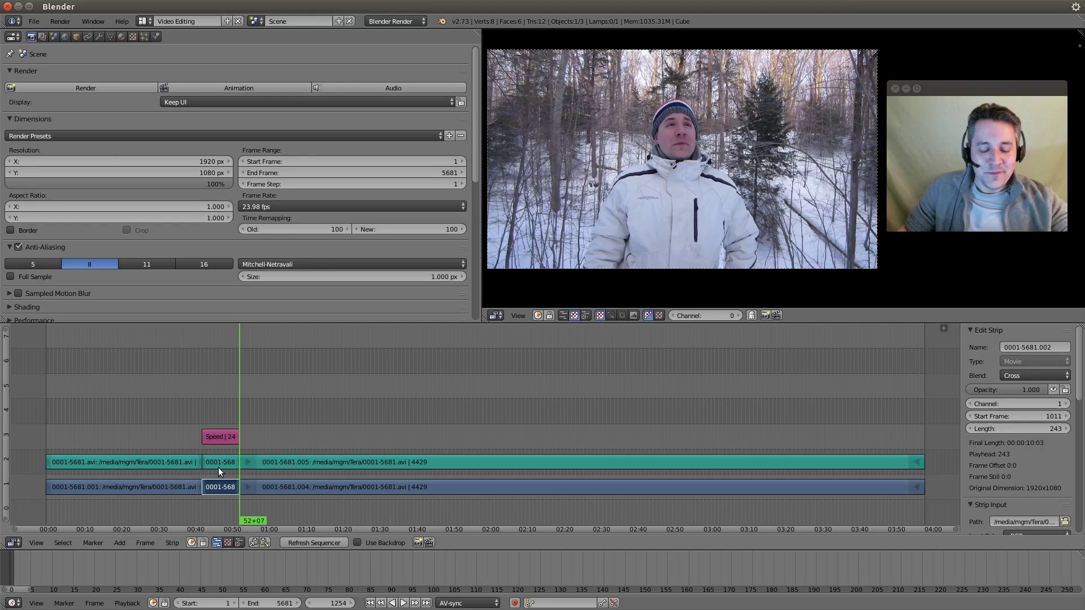
key(h)
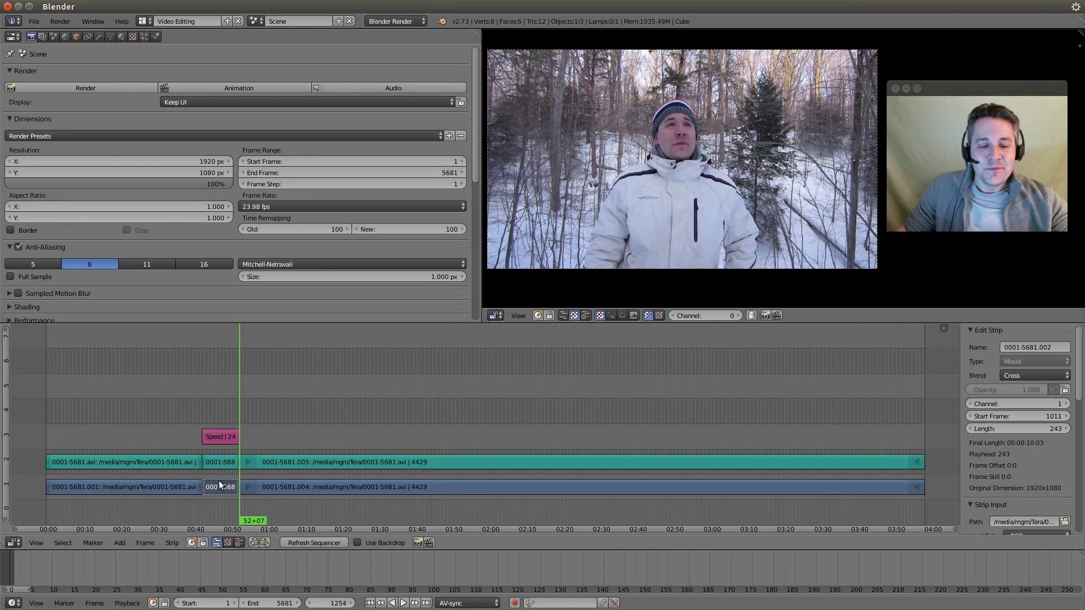
Turn off Stretch to input strip length on the Speed effect strip and set its speed factor to 1
right_click(222, 441)
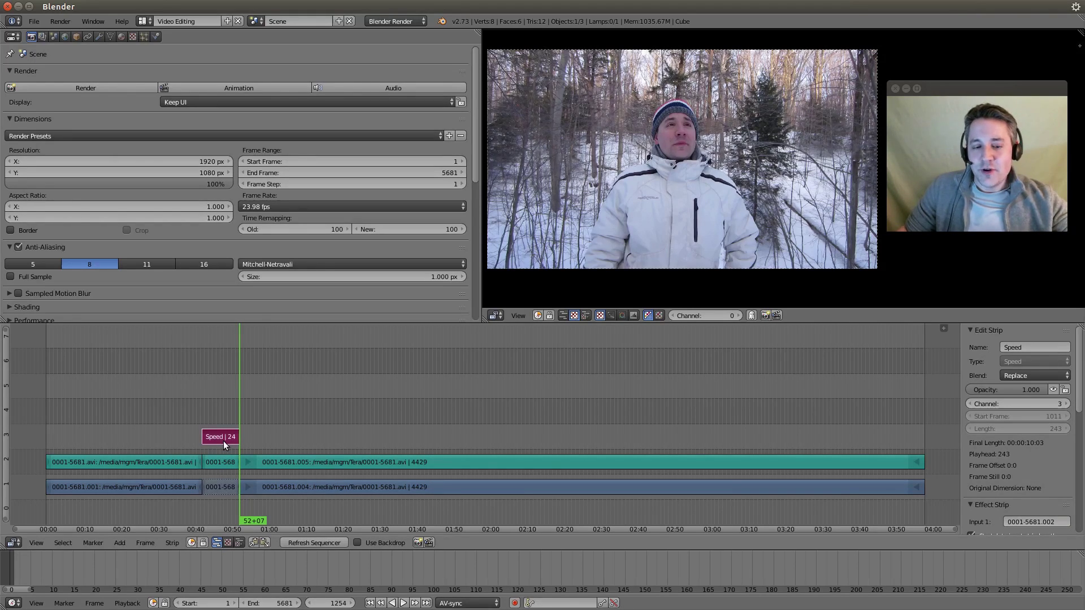
scroll(1040, 401, down, 5)
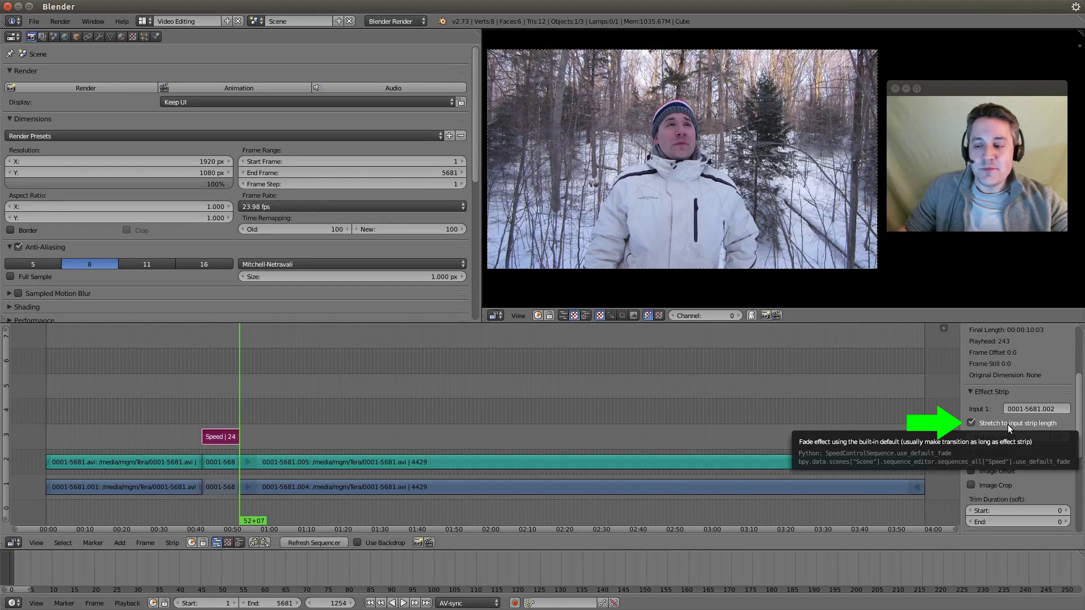
click(972, 421)
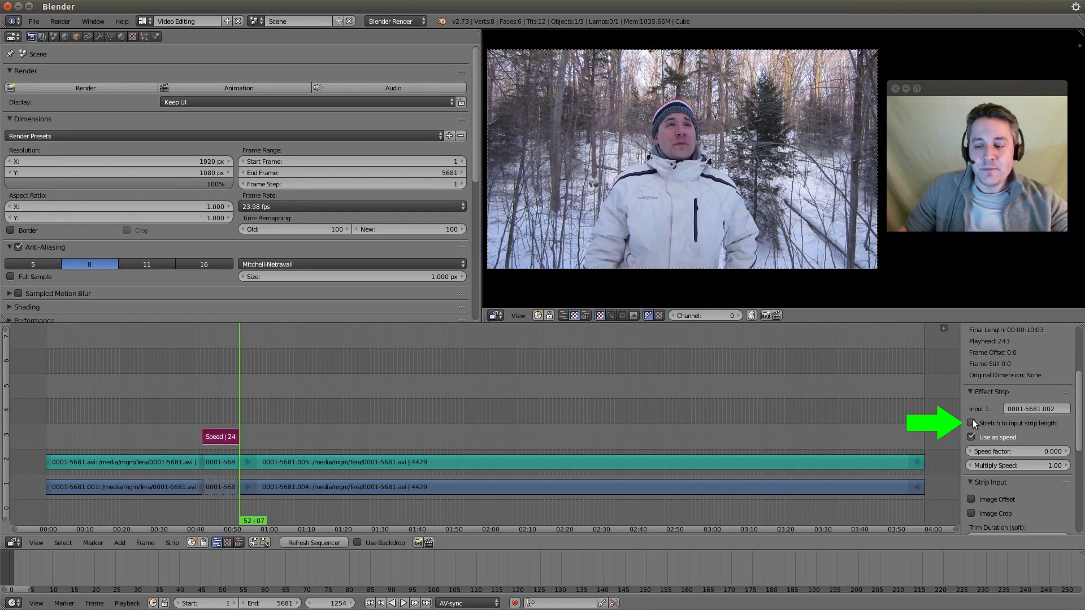
click(1035, 451)
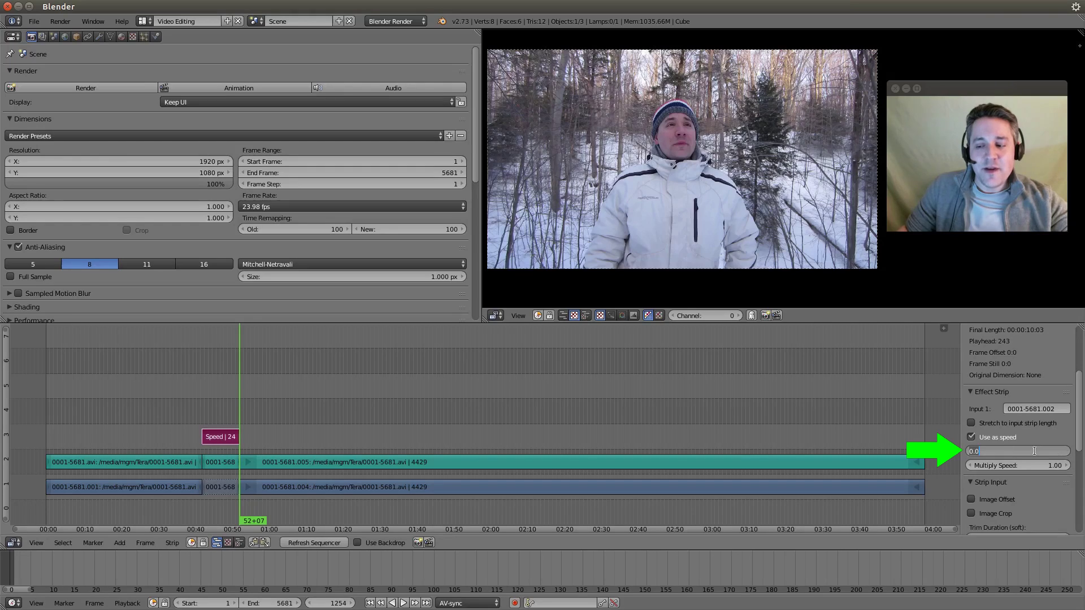
text(1)
key(Return)
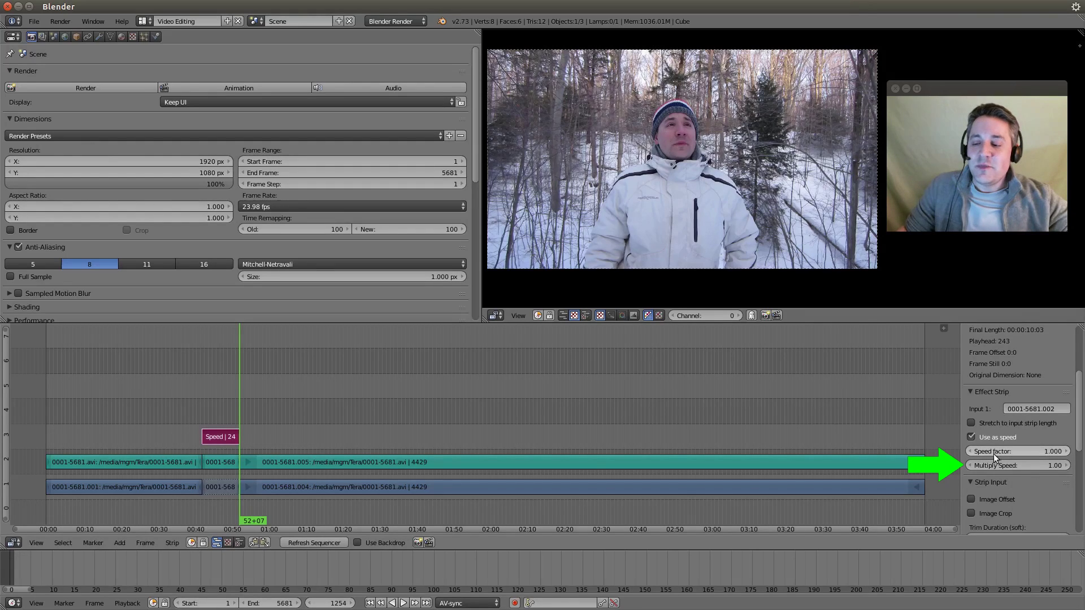
Set the Speed effect strip's Multiply Speed to 2
click(1043, 464)
text(2)
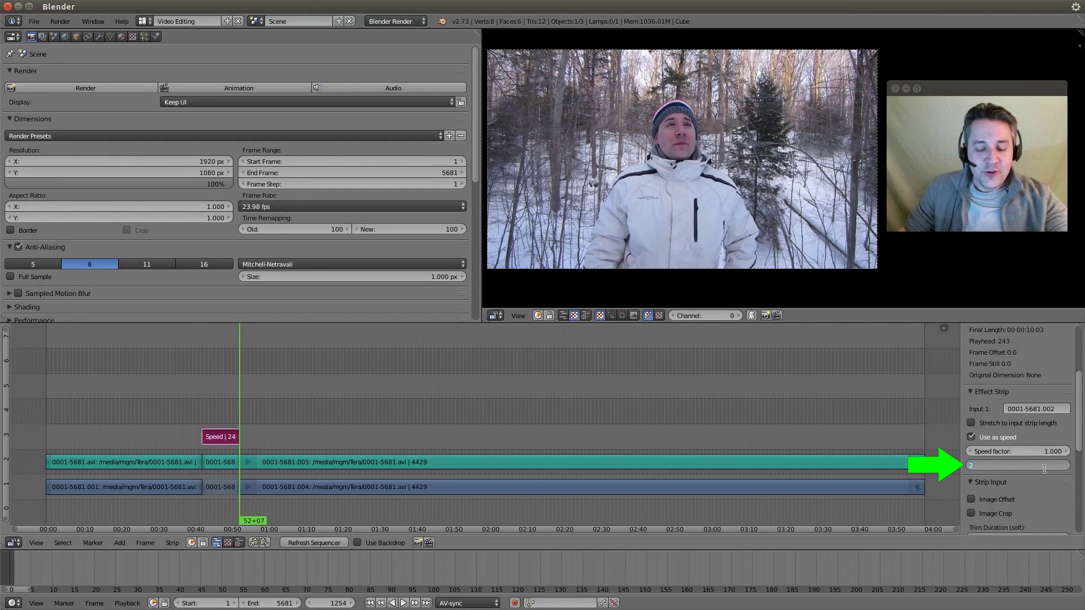
key(Return)
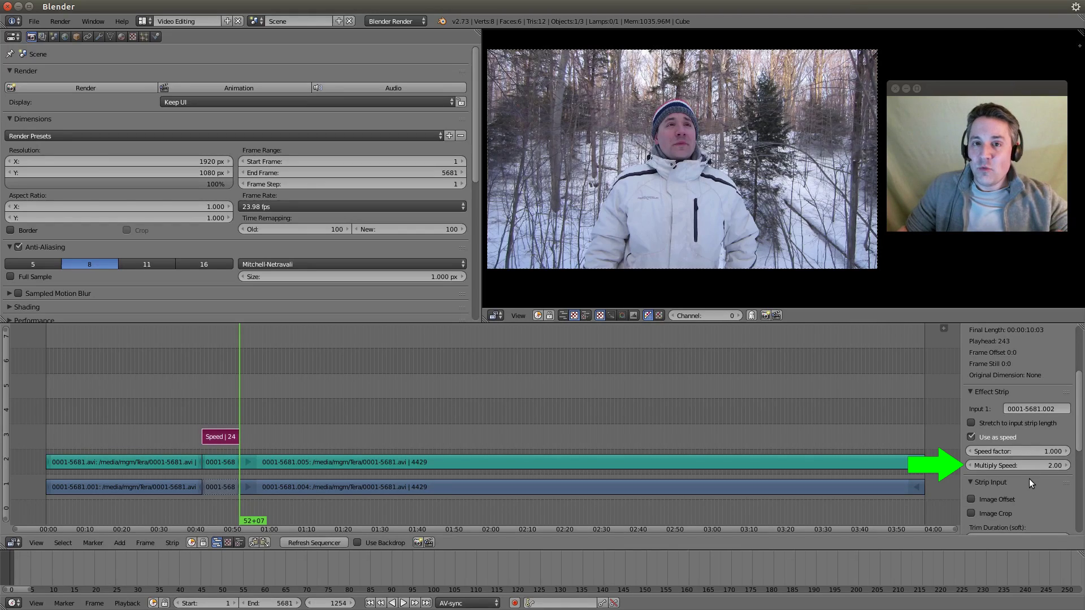
Try a Multiply Speed of 0.5 on the Speed effect strip and set it back to 2
click(1038, 465)
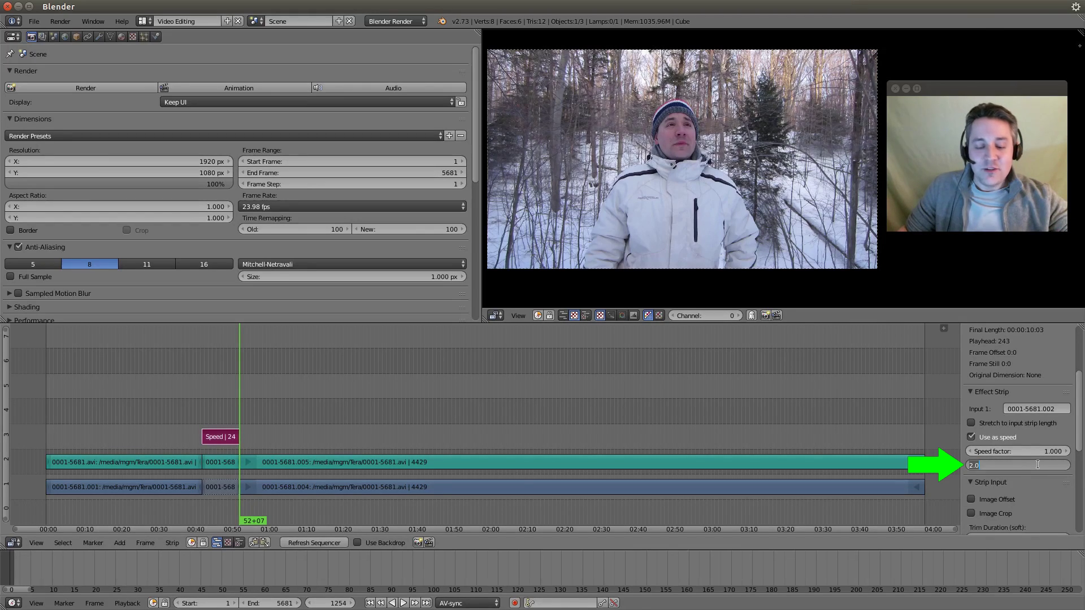
text(0.5)
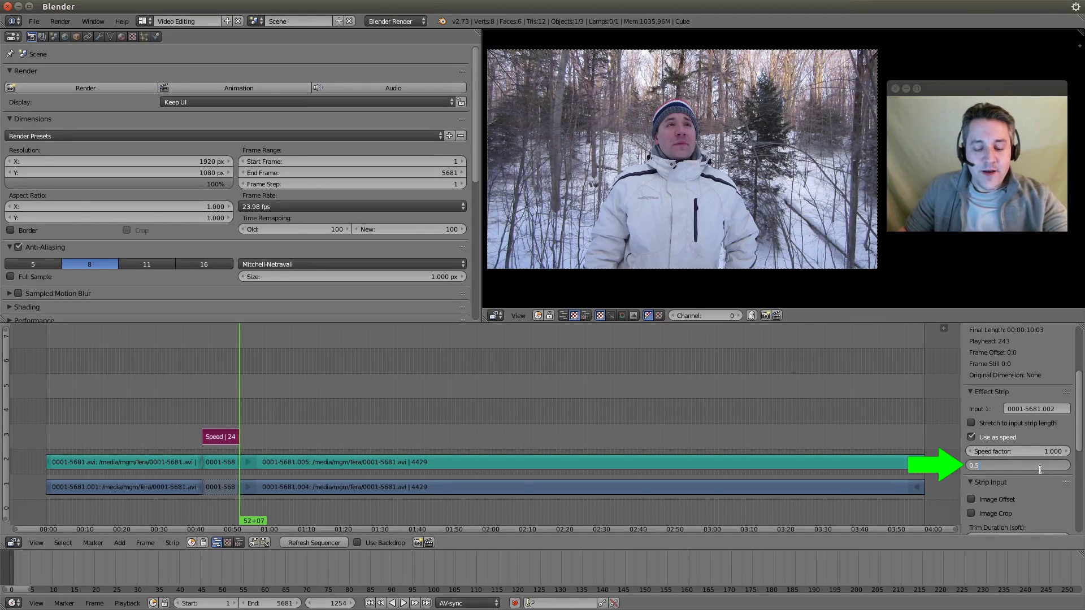
key(Return)
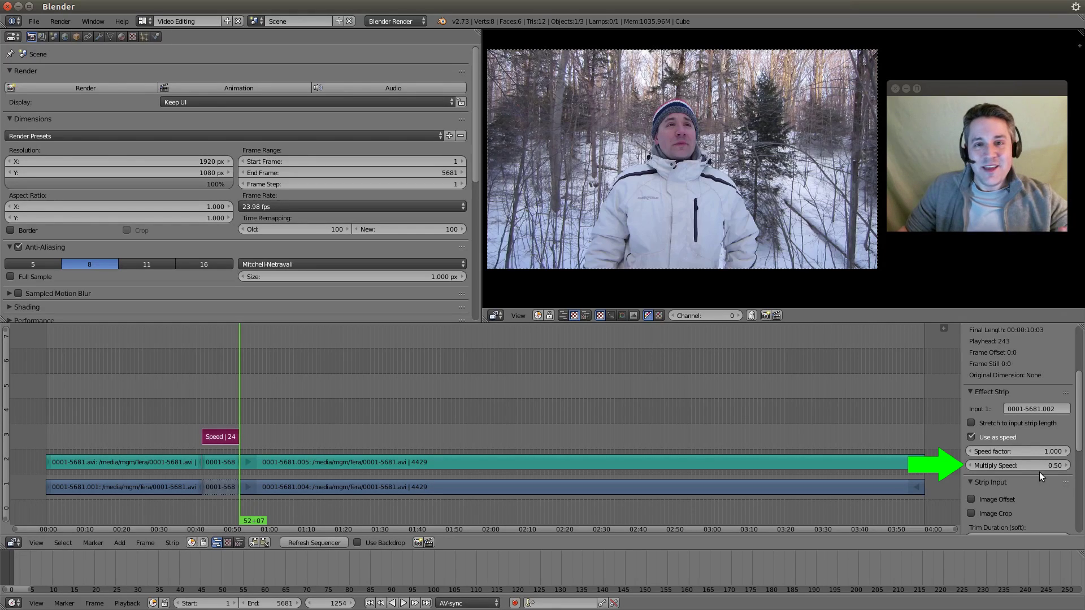
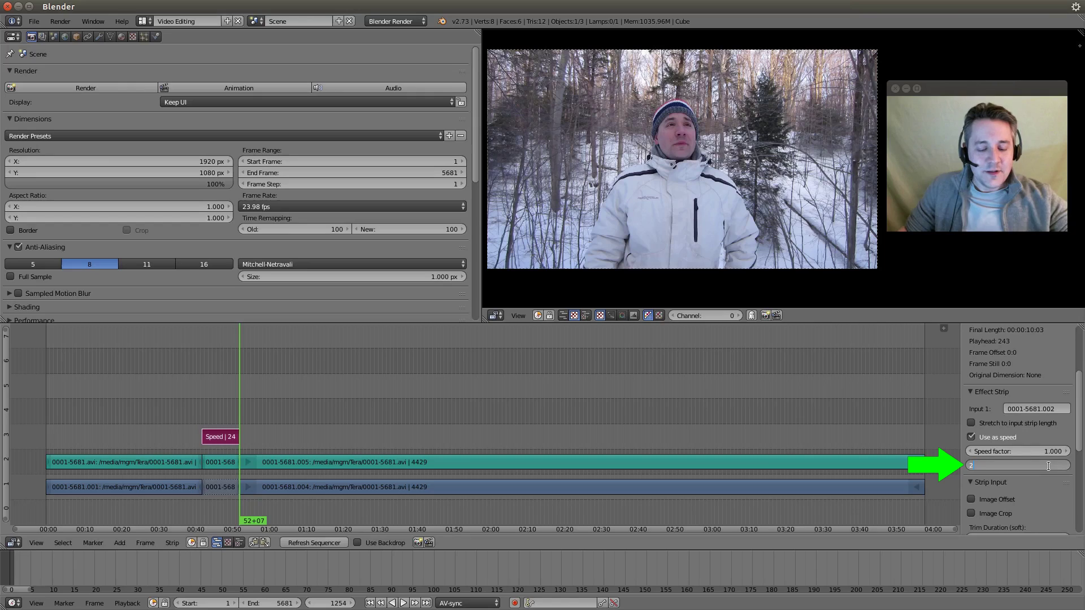
key(Return)
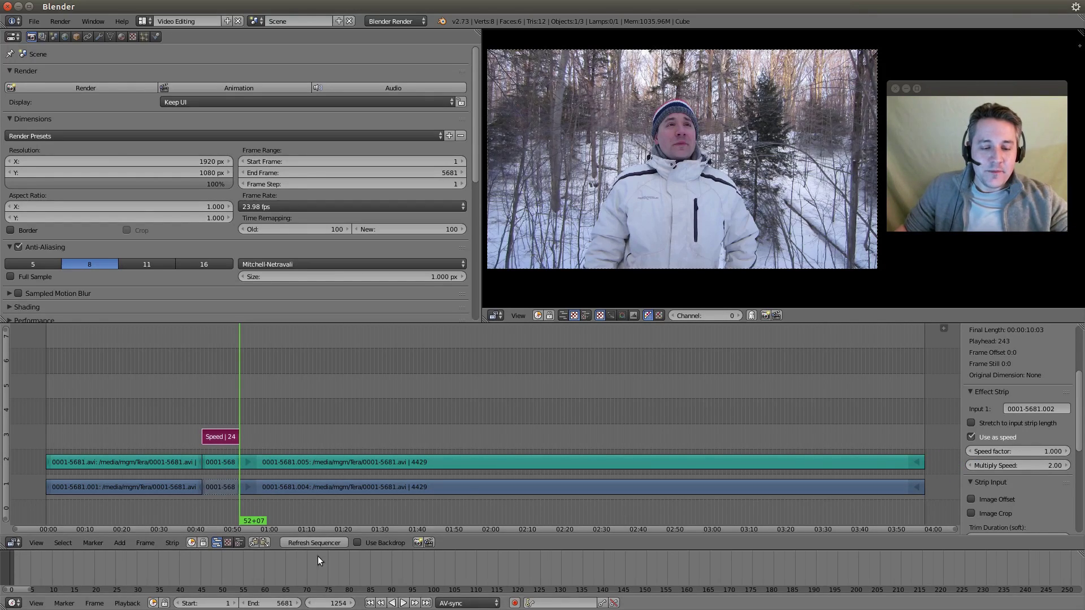
Play back the sped-up middle segment from its beginning and stop near its end
click(201, 446)
click(405, 604)
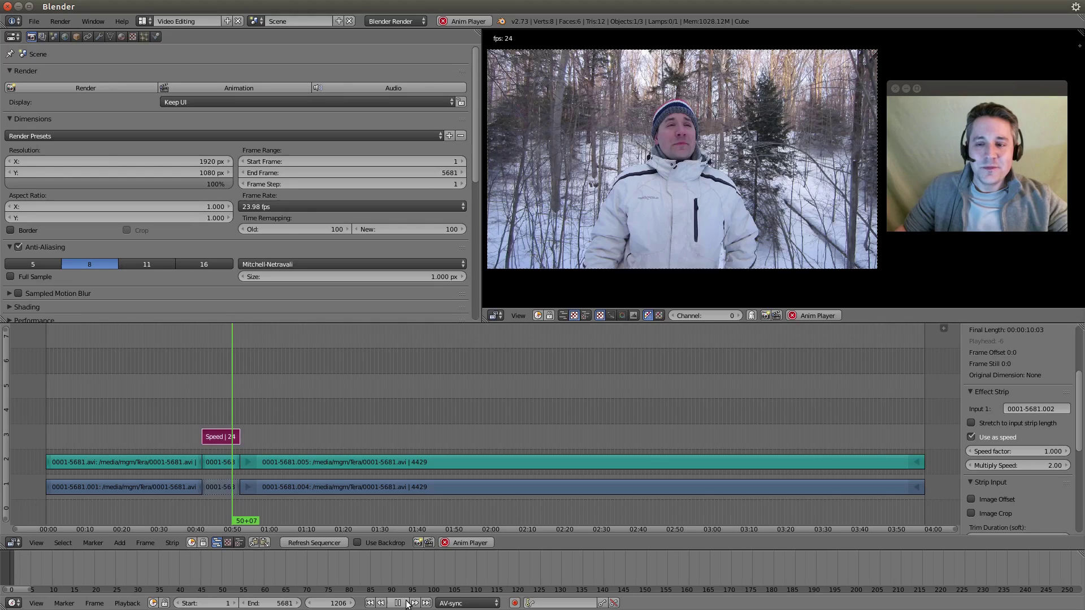
click(400, 603)
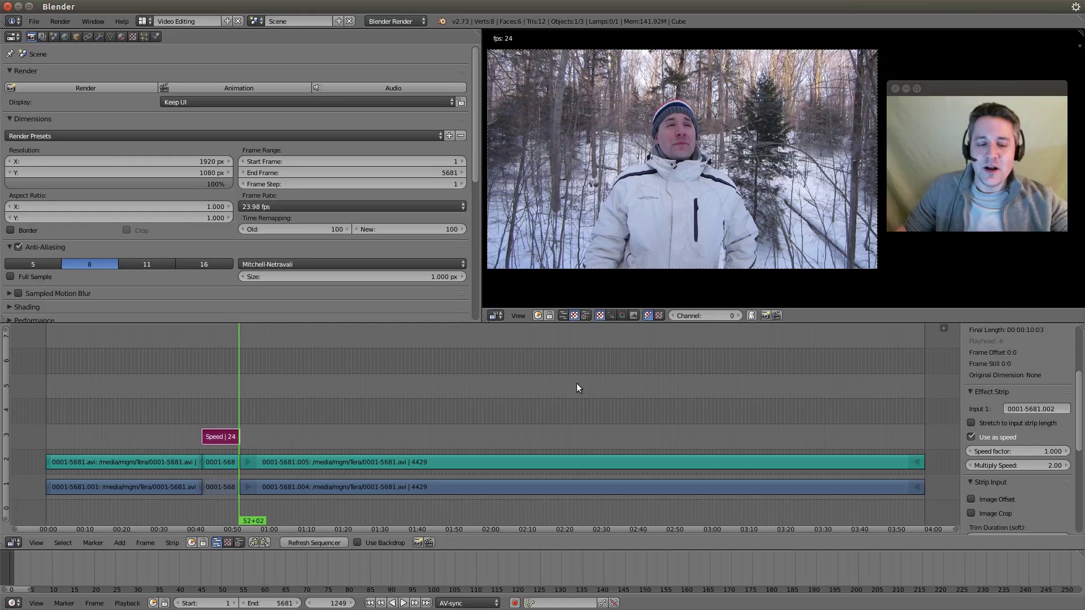
Select the middle sound segment, jump the playhead to its beginning and set the scene's start frame there, at 1011
click(225, 459)
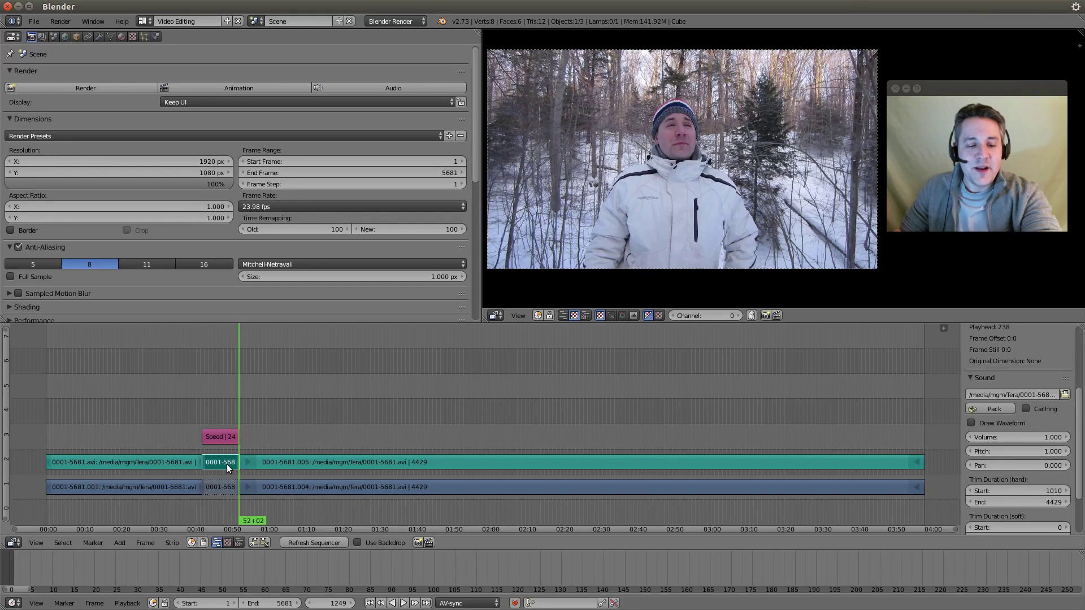
key(Page_Up)
key(Page_Down)
key(Page_Up)
key(Page_Down)
key(Page_Up)
key(Page_Down)
key(Page_Up)
key(Page_Down)
key(Page_Up)
key(Page_Down)
key(Page_Up)
key(Page_Down)
key(Page_Up)
key(Page_Down)
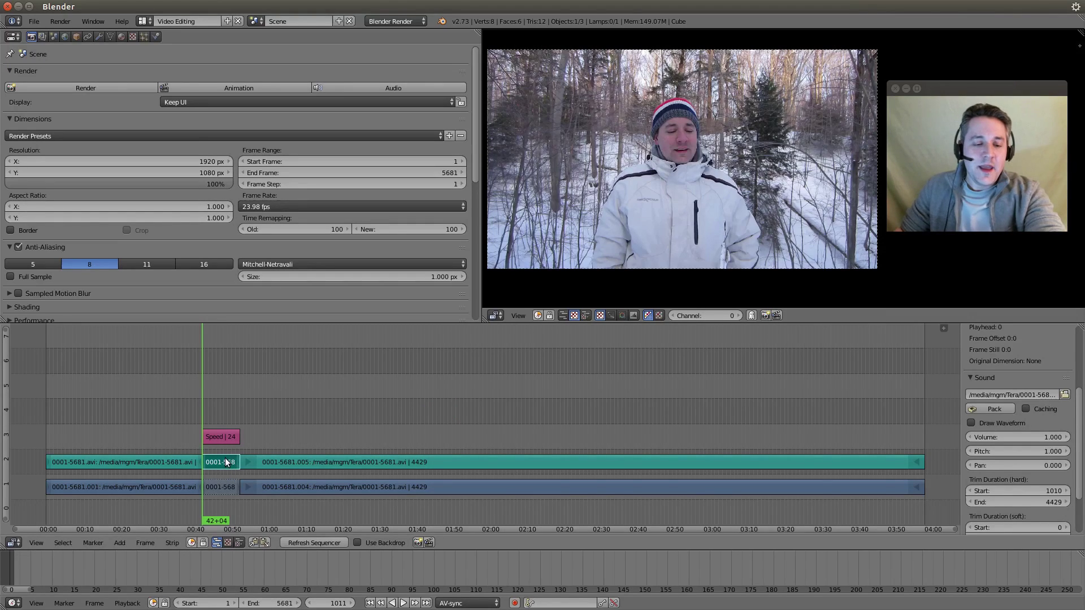
click(290, 569)
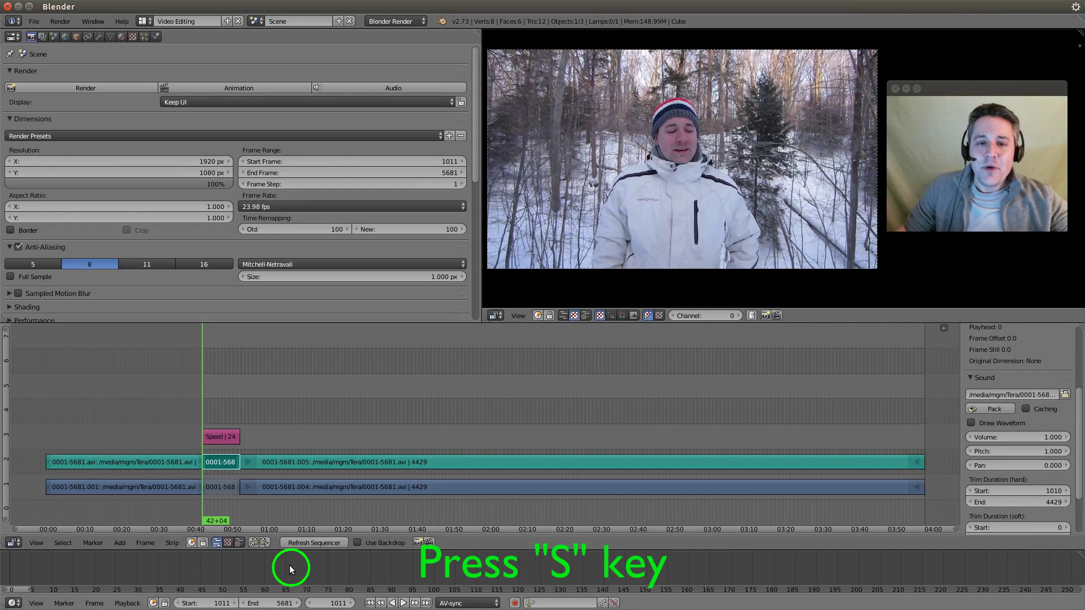
key(s)
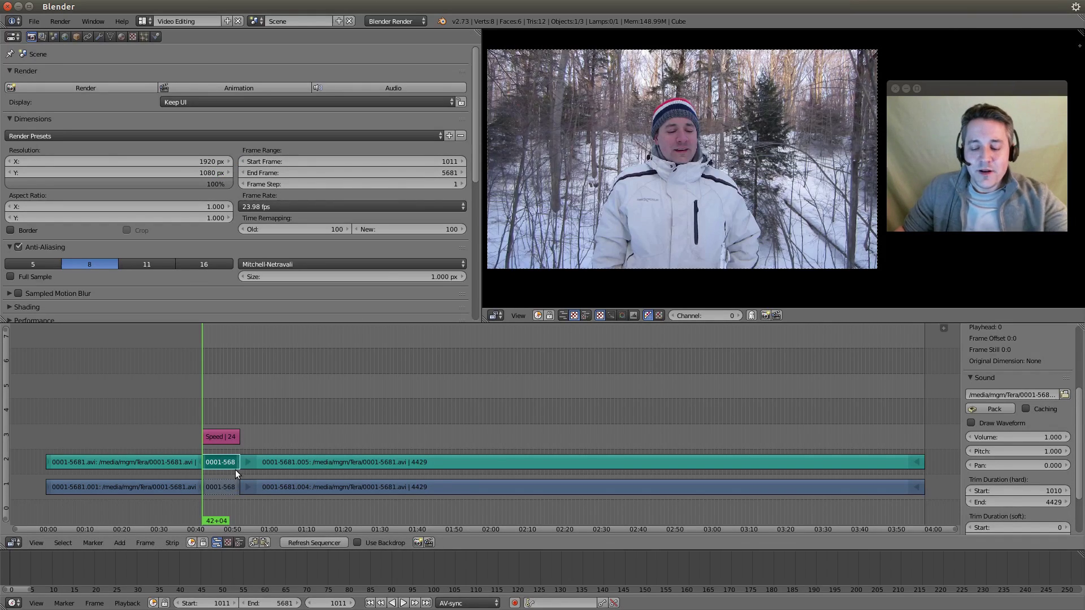
Jump the playhead to the end of the middle segment and set the scene's end frame there, at 1254
key(Page_Up)
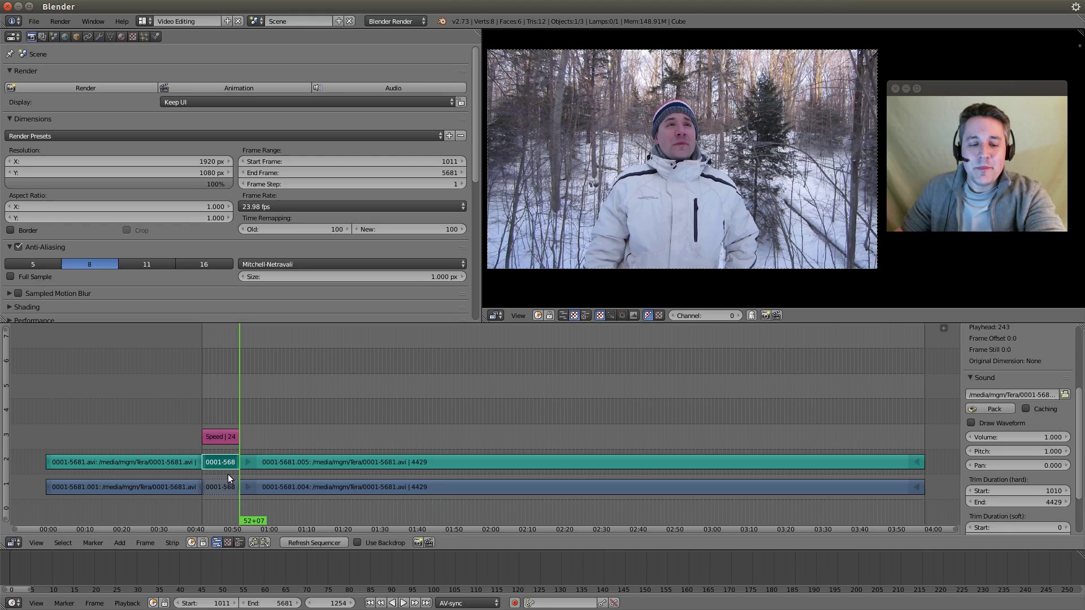
click(315, 568)
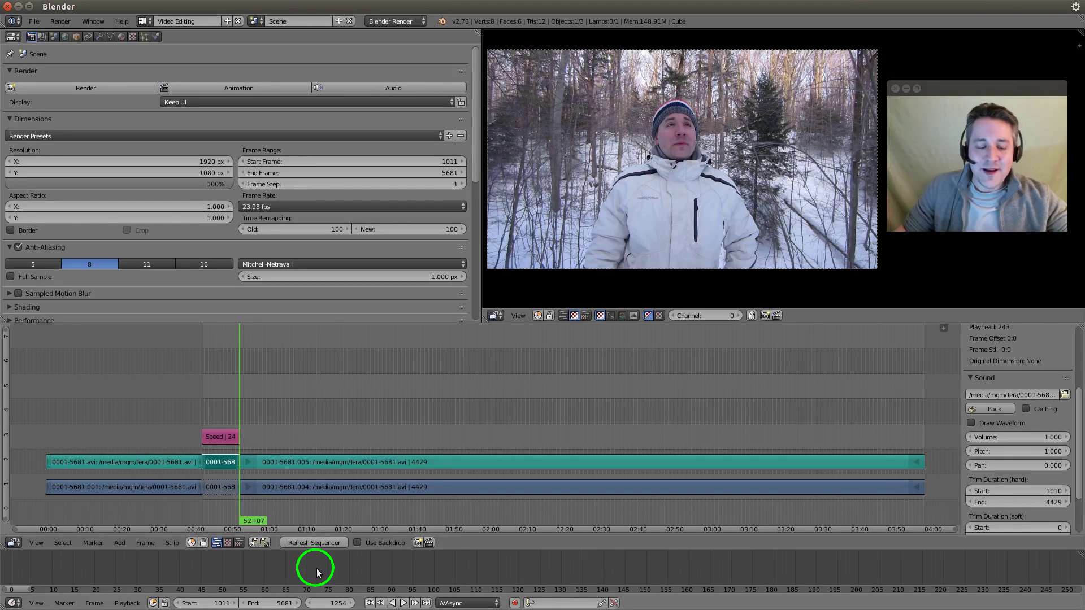
key(e)
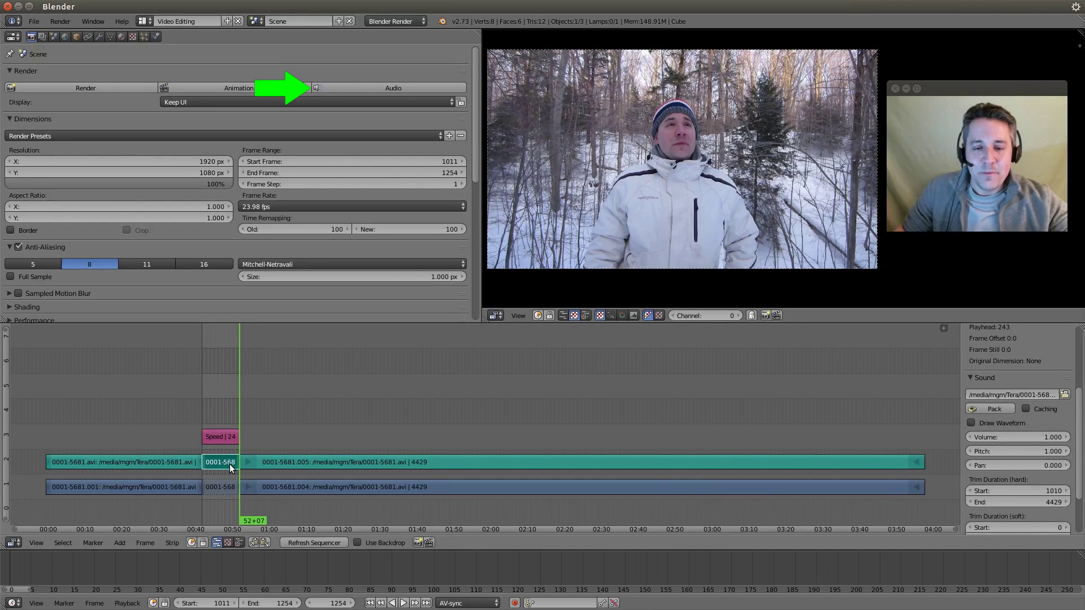
Mix down the scene's audio range to intro.wav in /media/mgm/Tera/ using the wav container
click(392, 87)
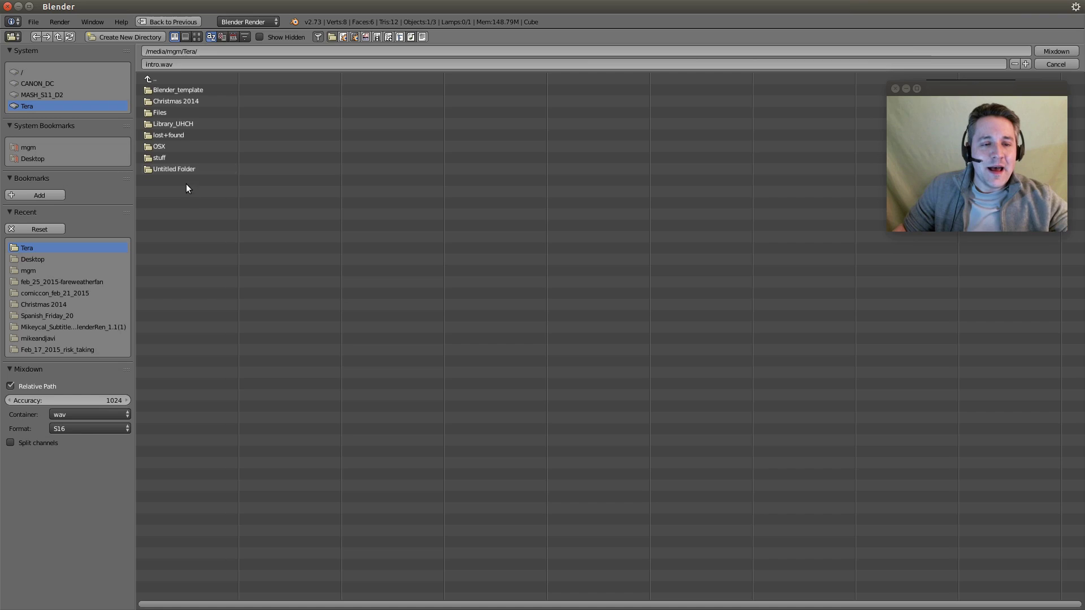
click(68, 412)
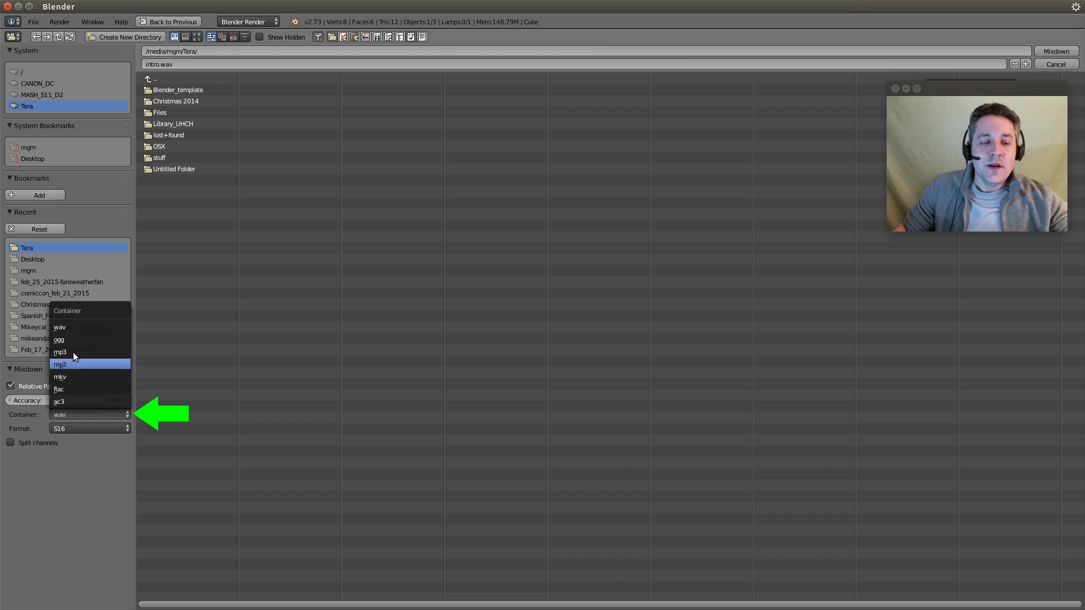
click(69, 326)
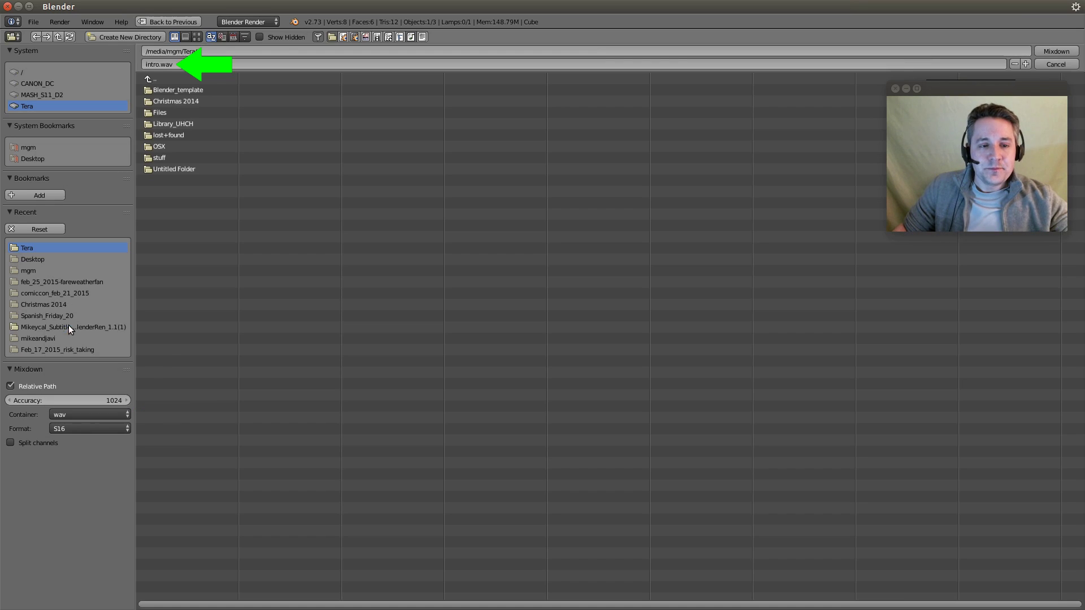
click(161, 65)
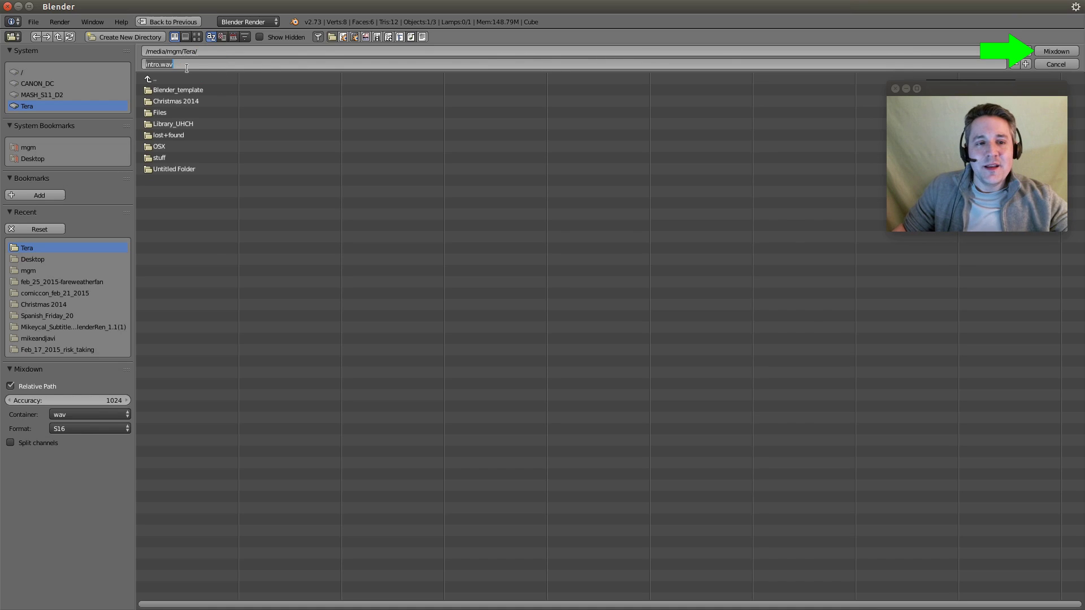
click(1053, 53)
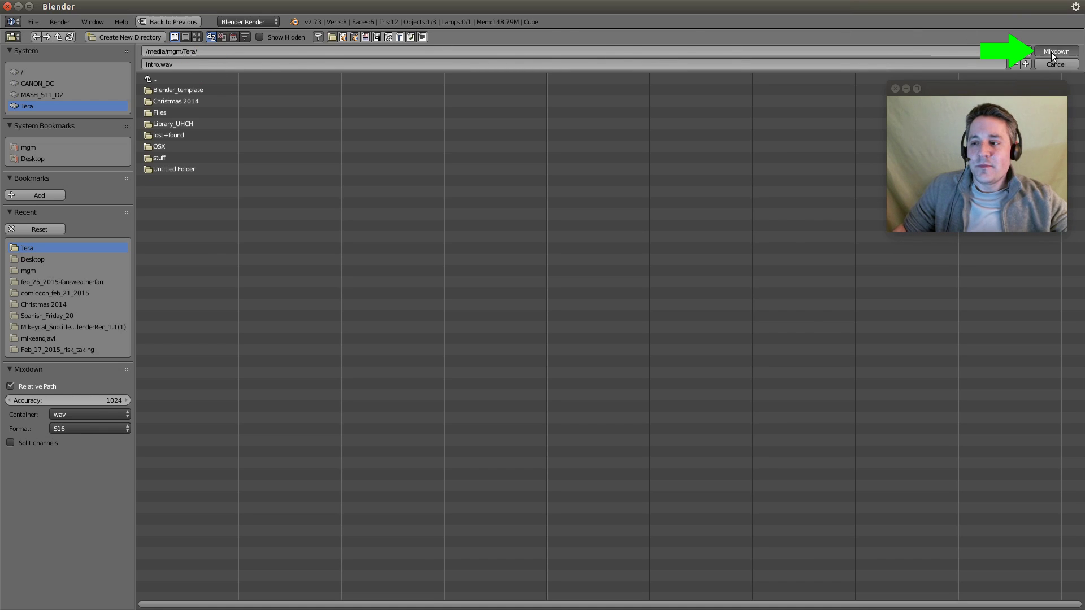
click(1051, 52)
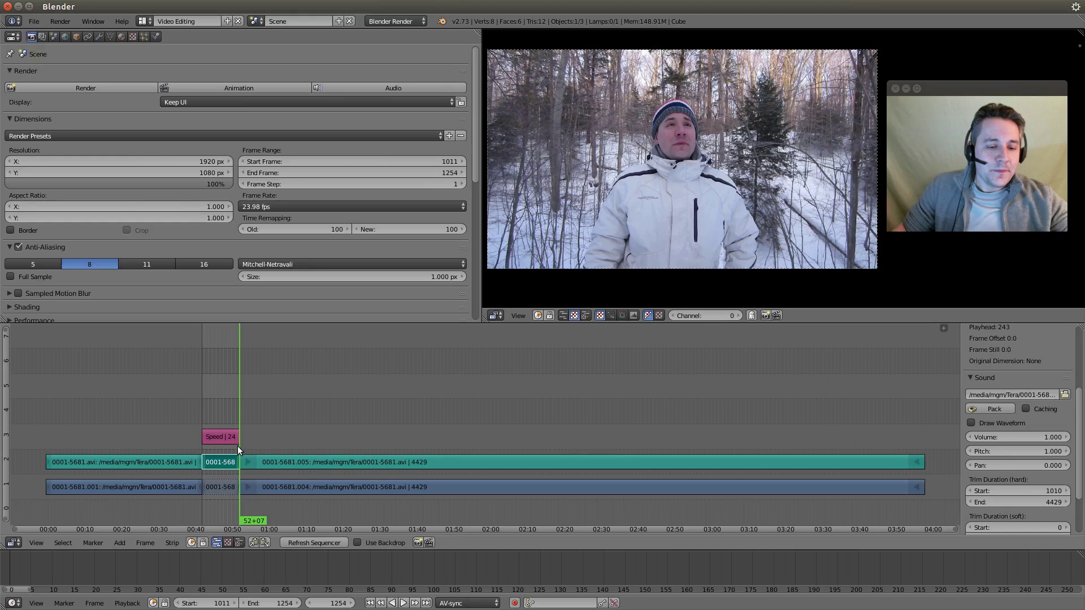
Jump the playhead to the beginning of the middle segment and erase its original sound strip
key(Page_Up)
key(Page_Down)
key(Page_Down)
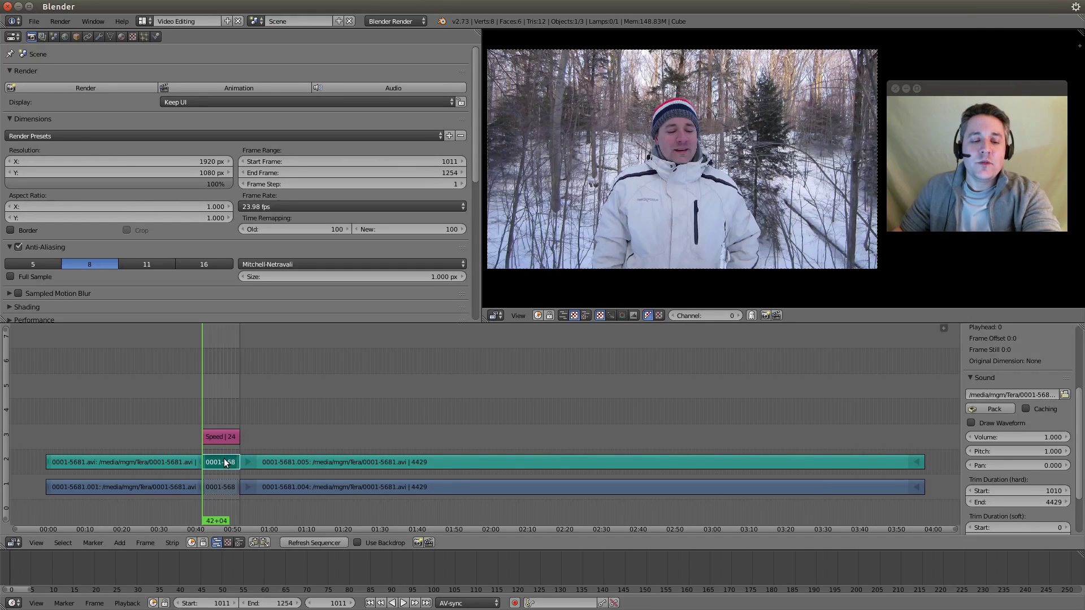
key(x)
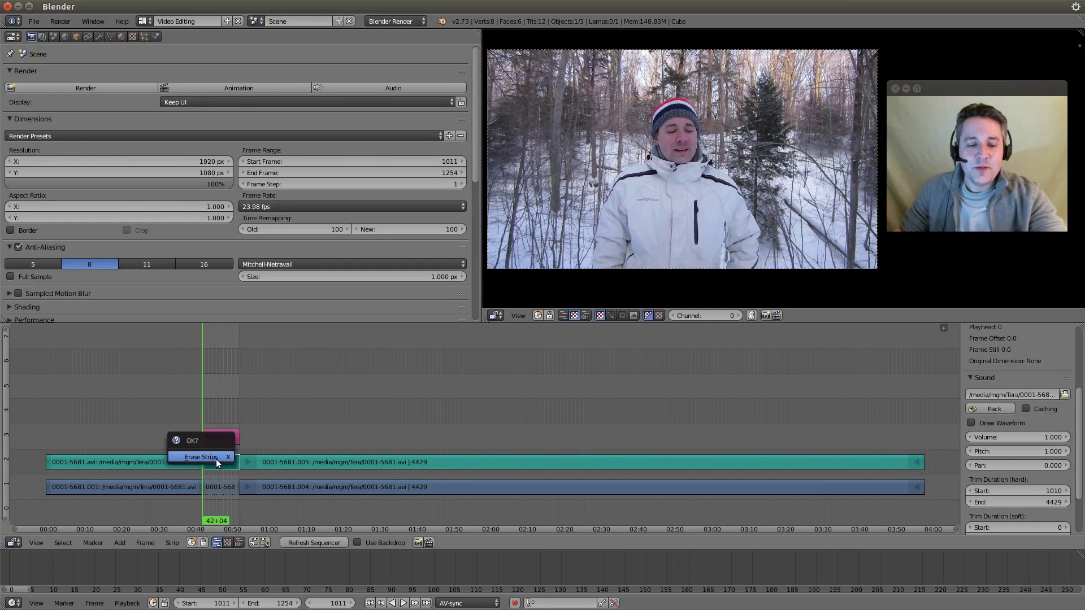
click(216, 459)
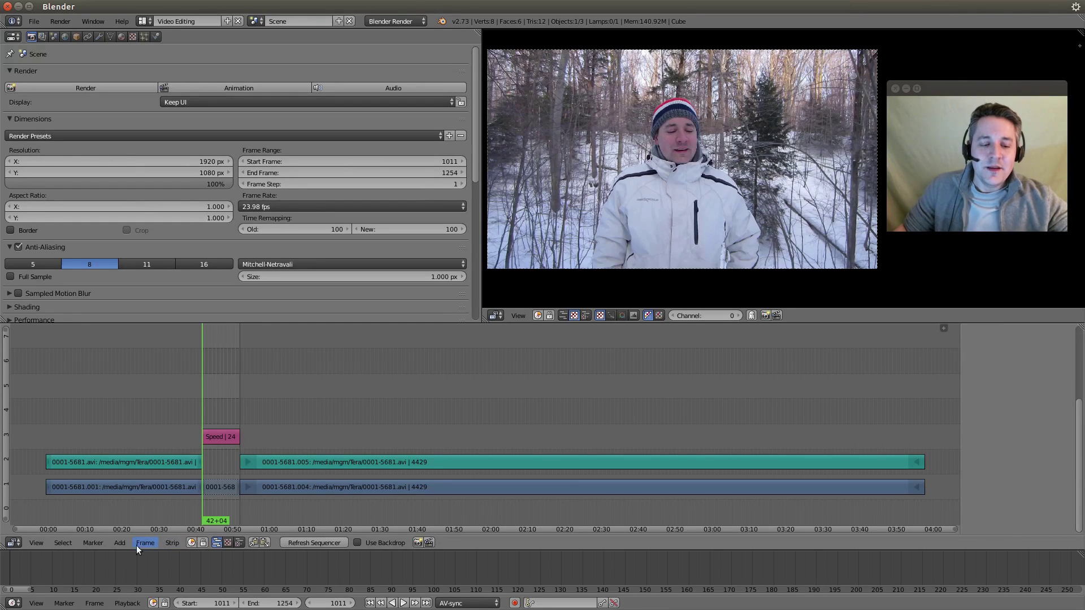
Add intro.wav from /media/mgm/Tera/ as a sound strip starting at frame 1011
click(118, 542)
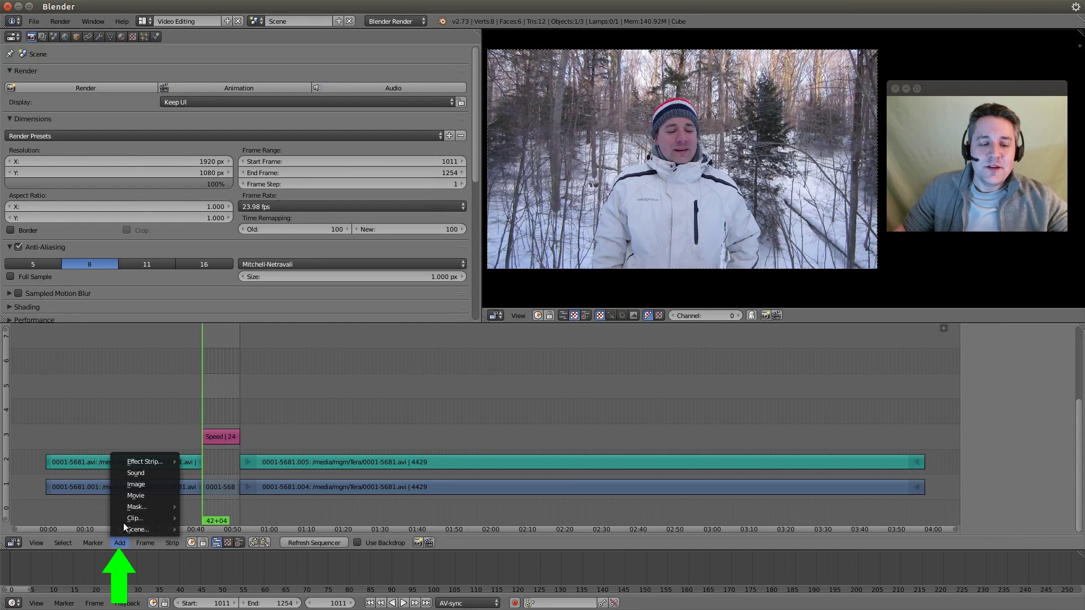
click(136, 473)
click(163, 179)
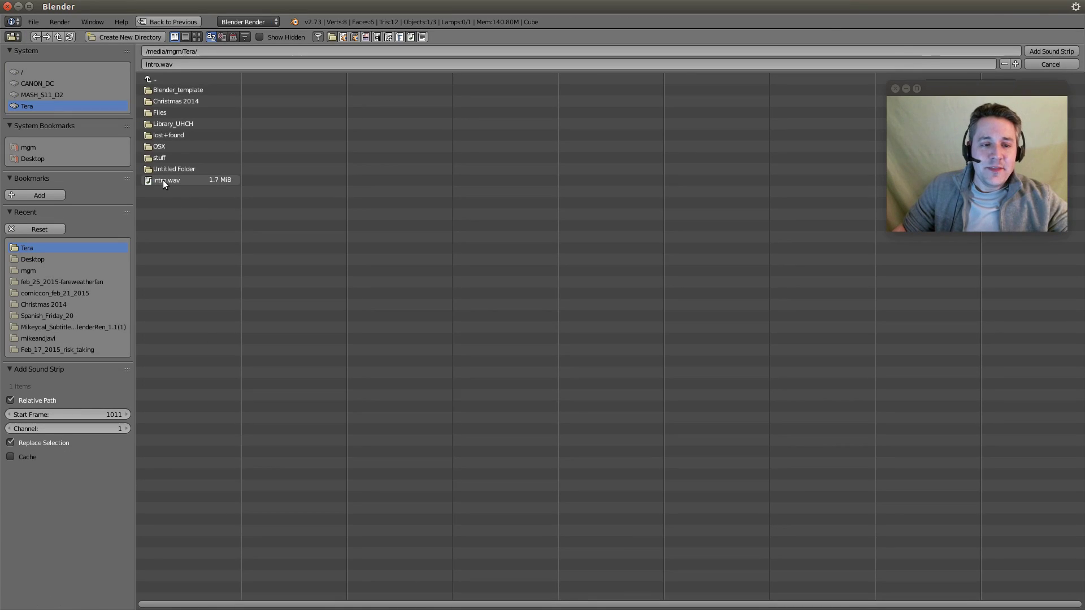
click(164, 180)
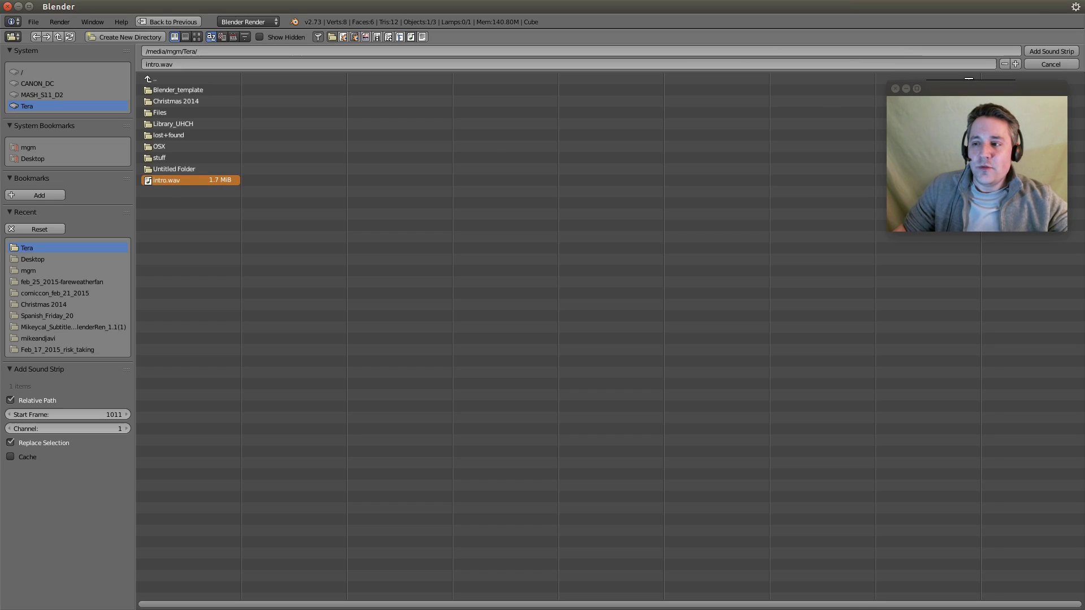
click(1034, 51)
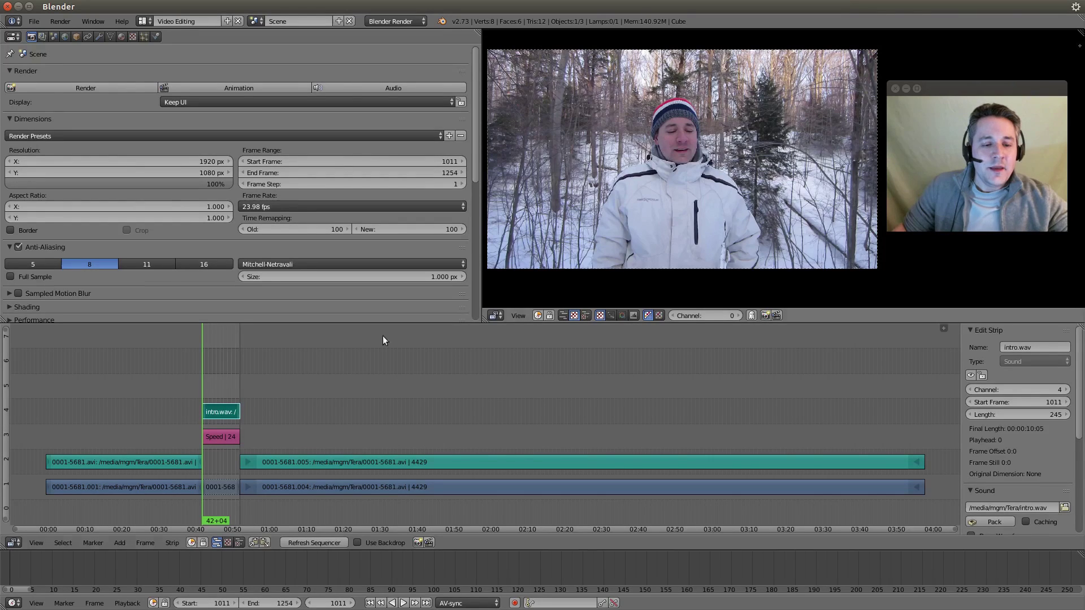
Play back from frame 939, shortly before the new intro.wav strip, and stop inside the middle segment
click(192, 457)
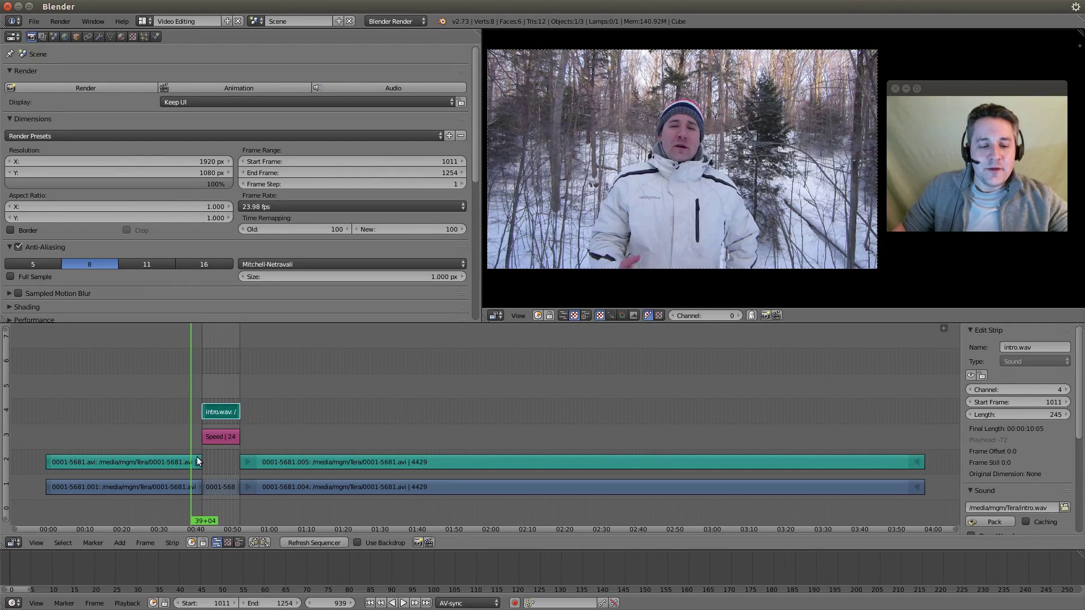
click(403, 603)
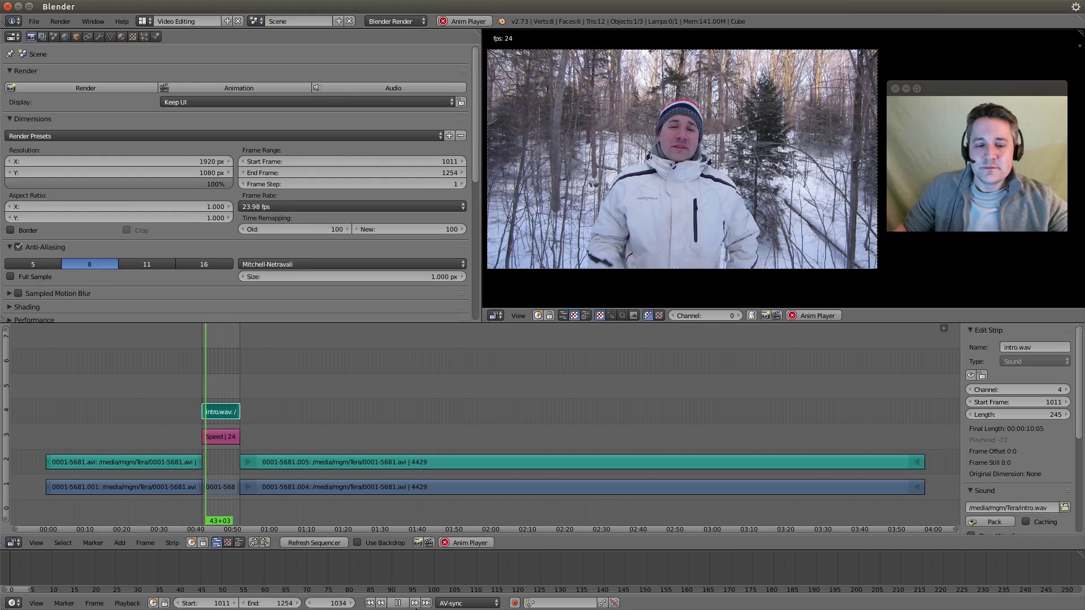
click(398, 603)
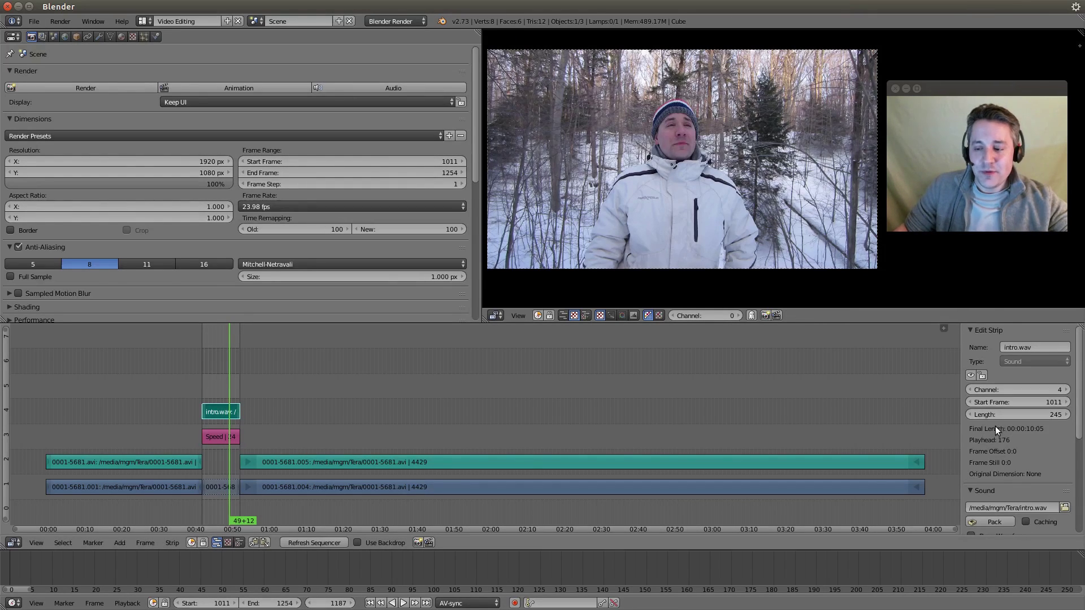
Set the Pitch of the intro.wav sound strip to 2
scroll(1025, 428, down, 3)
scroll(1026, 423, down, 2)
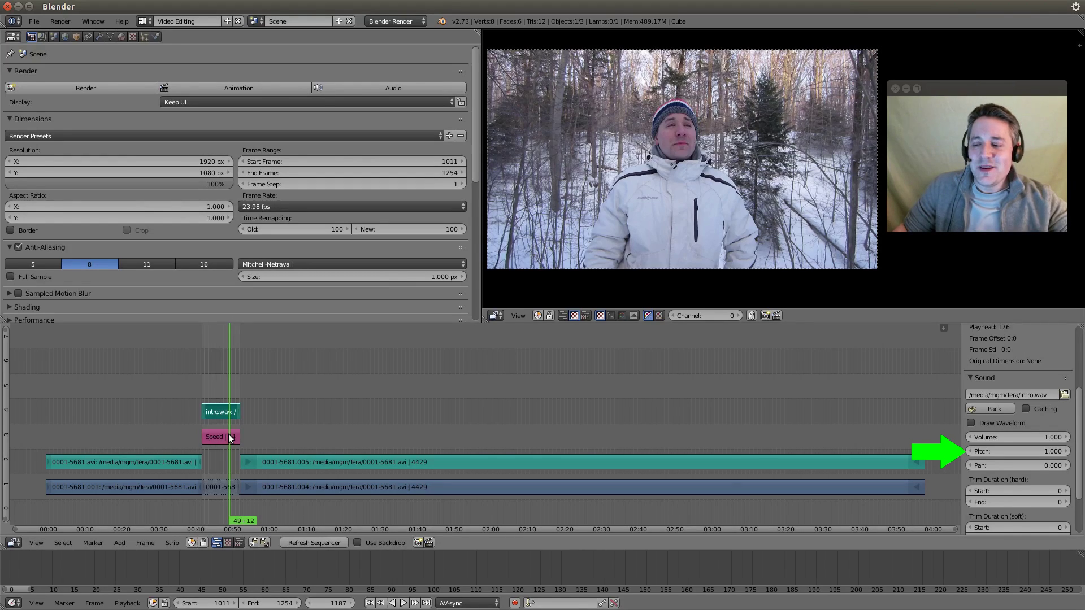
click(1049, 451)
text(1.0)
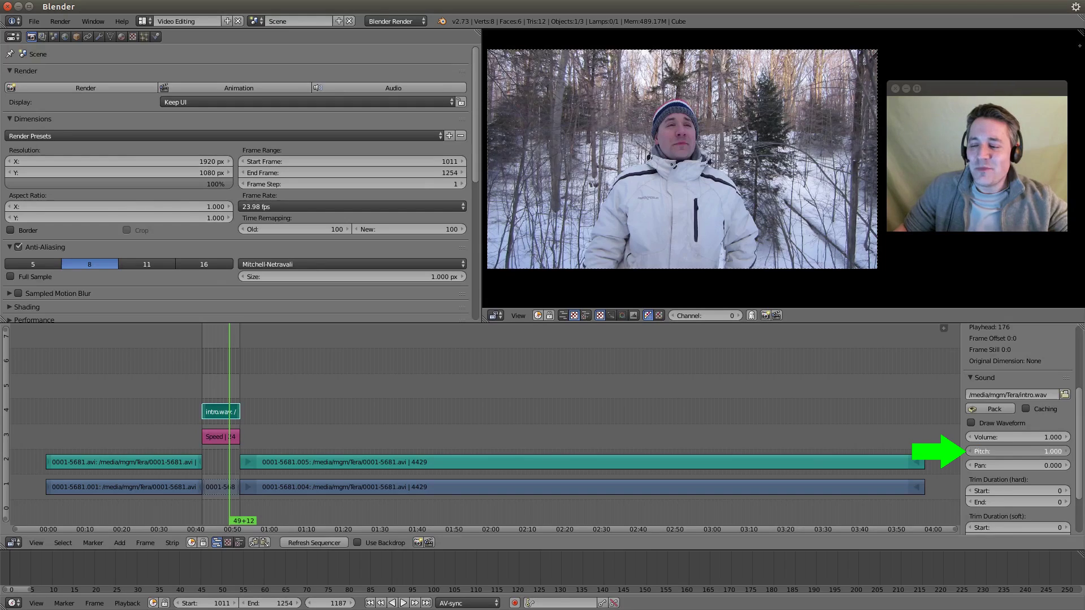
text(2)
key(Return)
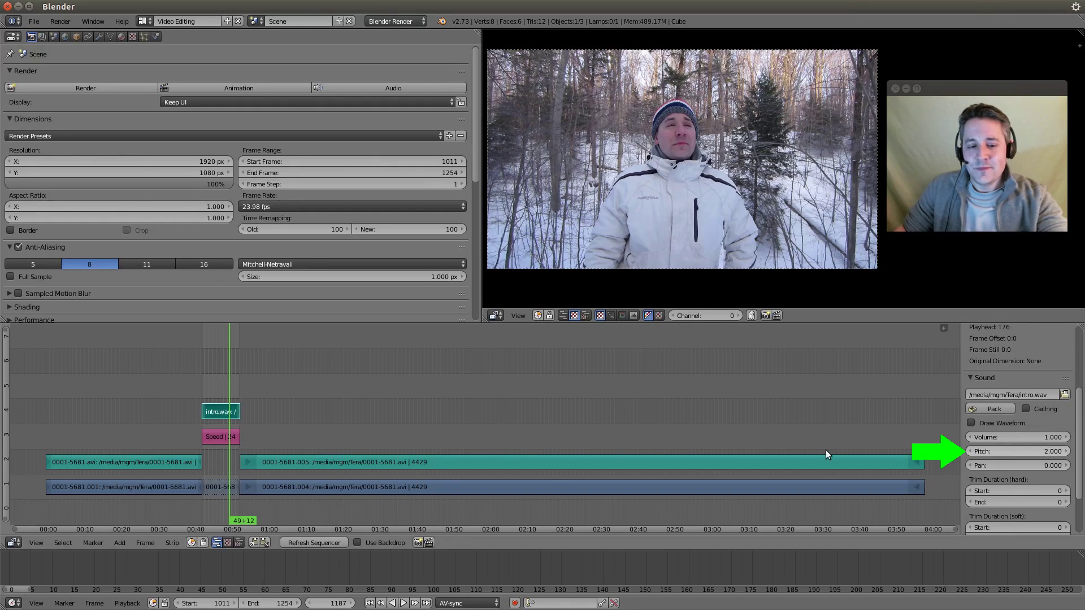
Play back the double-pitch audio from just before the middle segment and stop shortly after it begins
click(196, 433)
click(403, 603)
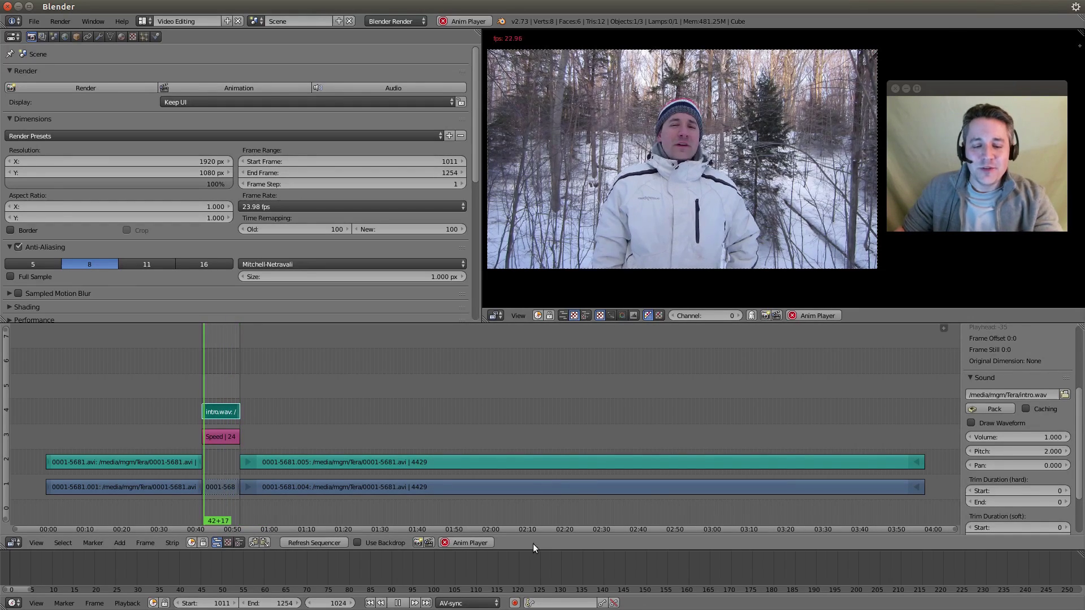
click(398, 603)
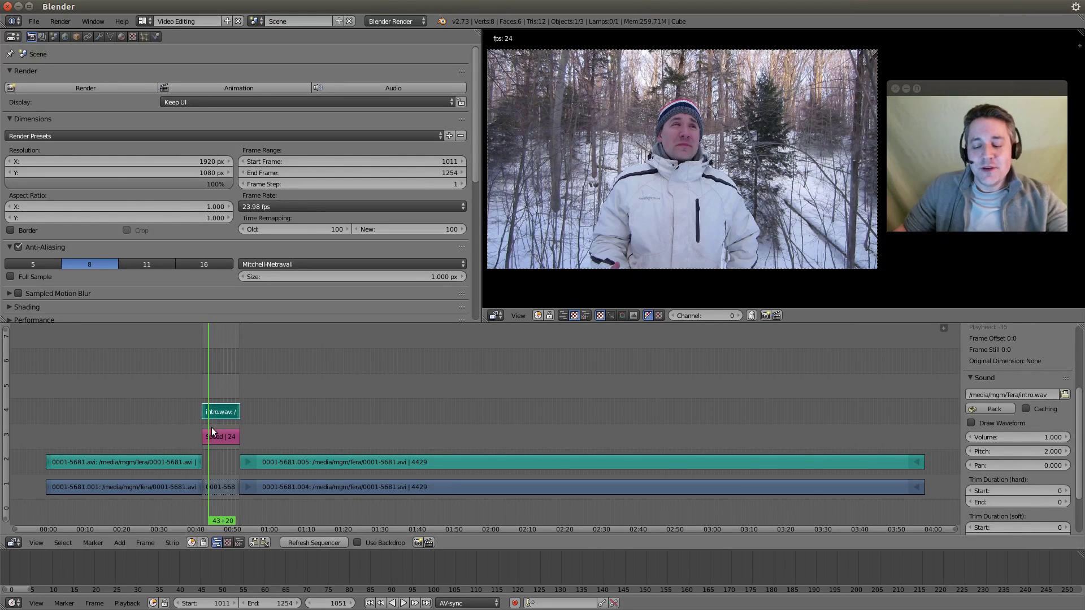
Scrub to the middle of the sped-up segment and step frame by frame to where its motion ends, at frame 1133
drag(215, 426, 225, 429)
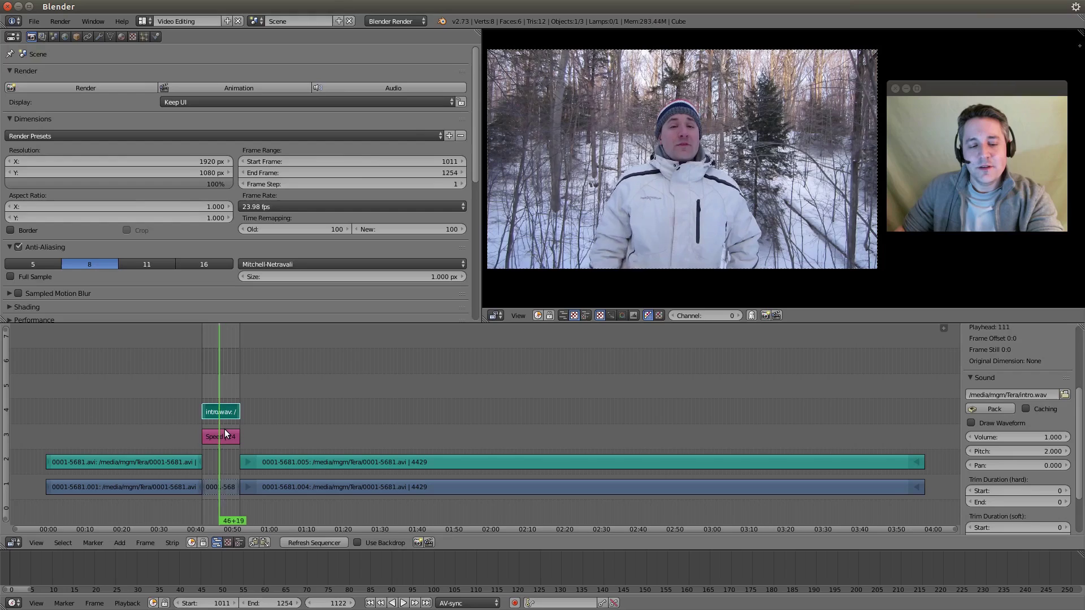
key(Left)
key(Left)
key(Left)
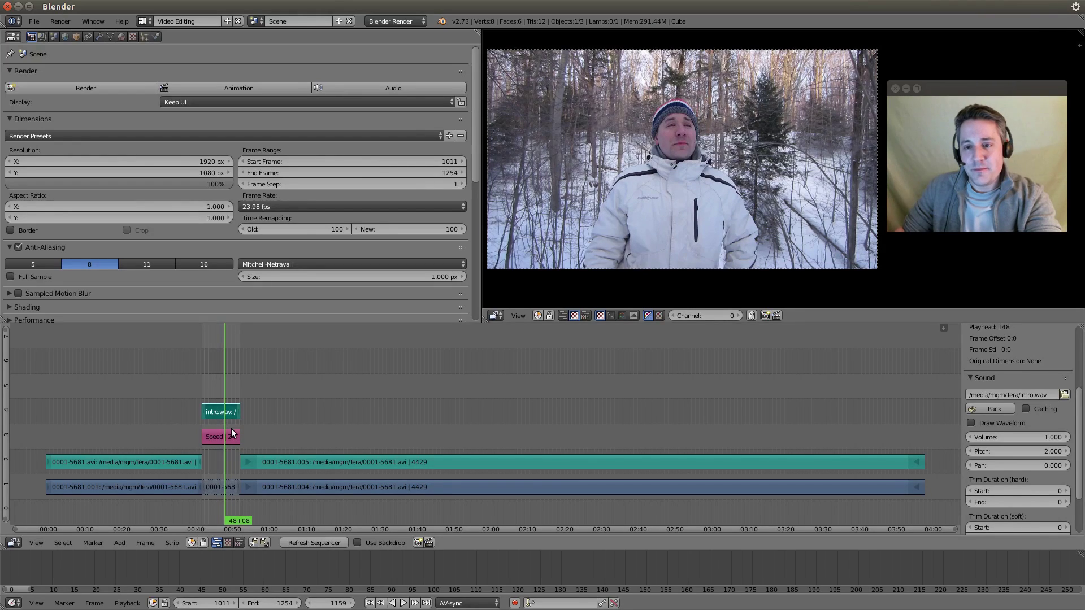
key(Left)
key(Left)
key(Left)
key(Left)
key(Left)
key(Left)
key(Left)
key(Left)
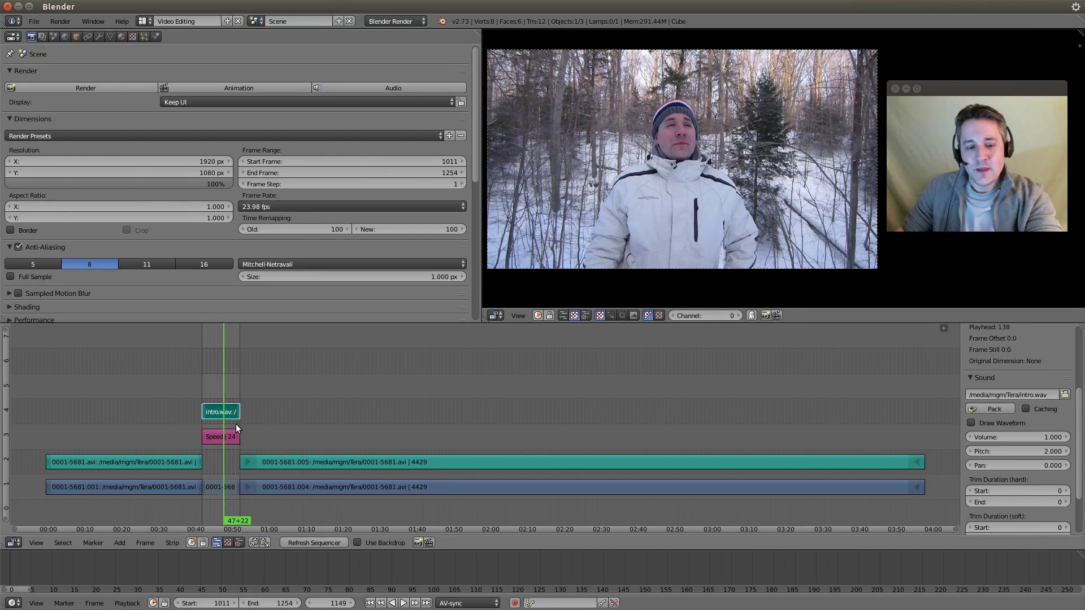
key(Left)
key(Left)
key(Left)
key(Left)
key(Left)
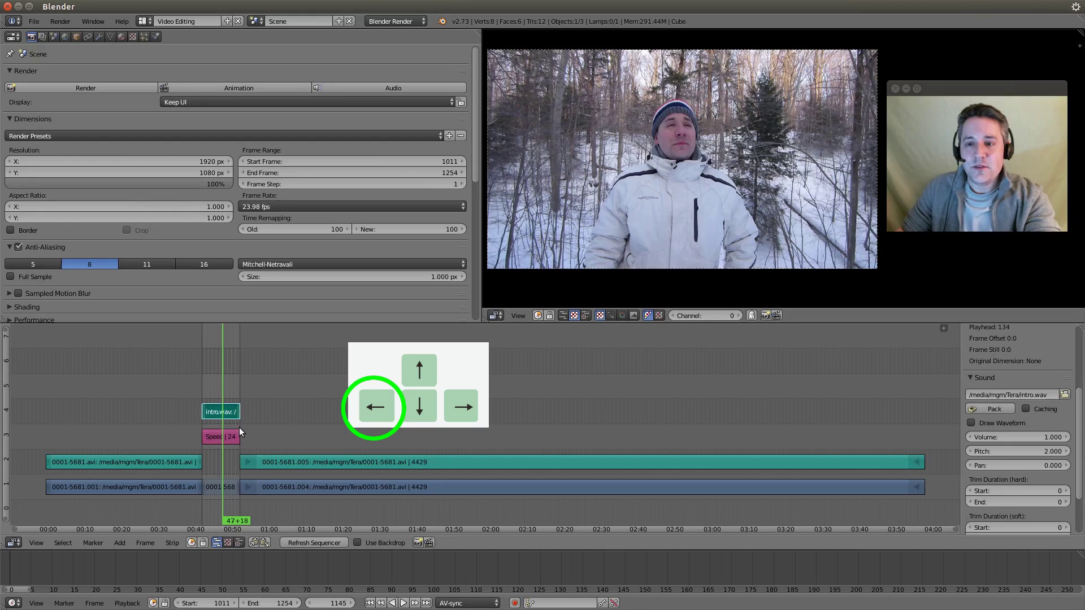
key(Left)
key(Left)
key(Left)
key(Left)
key(Left)
key(Left)
key(Left)
key(Left)
key(Left)
key(Left)
key(Left)
key(Right)
key(Right)
key(Right)
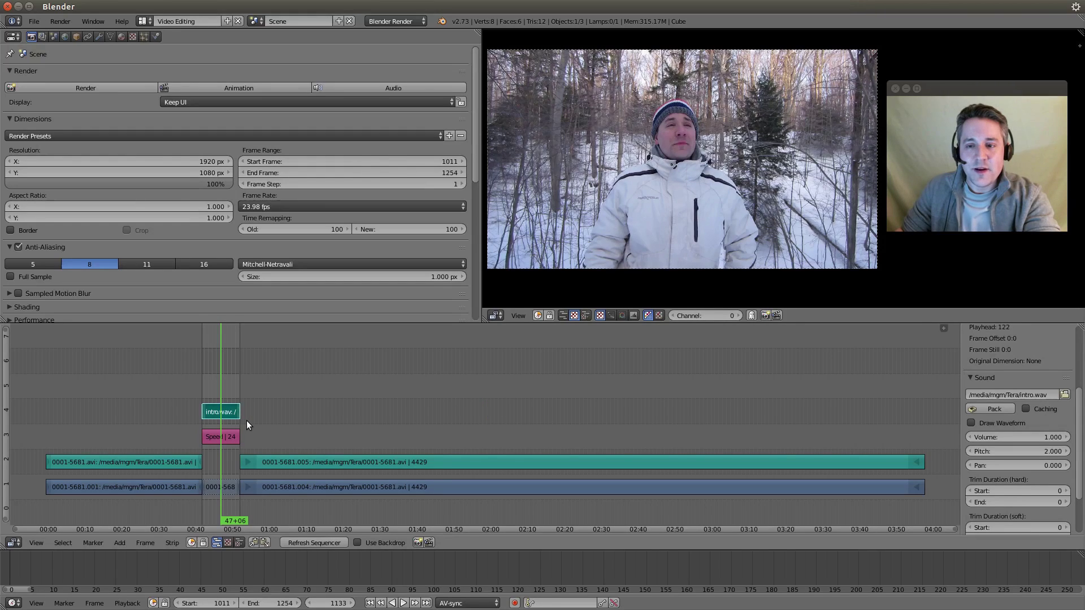
key(Left)
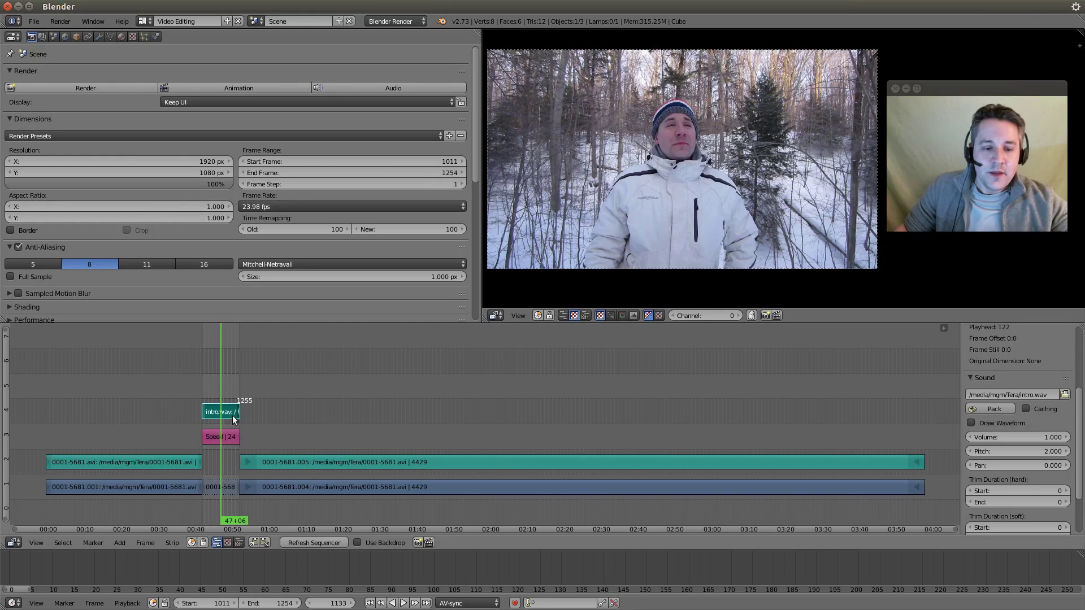
Select the end handles of the intro.wav and middle movie strips and snap them to the playhead at frame 1133
right_click(237, 489)
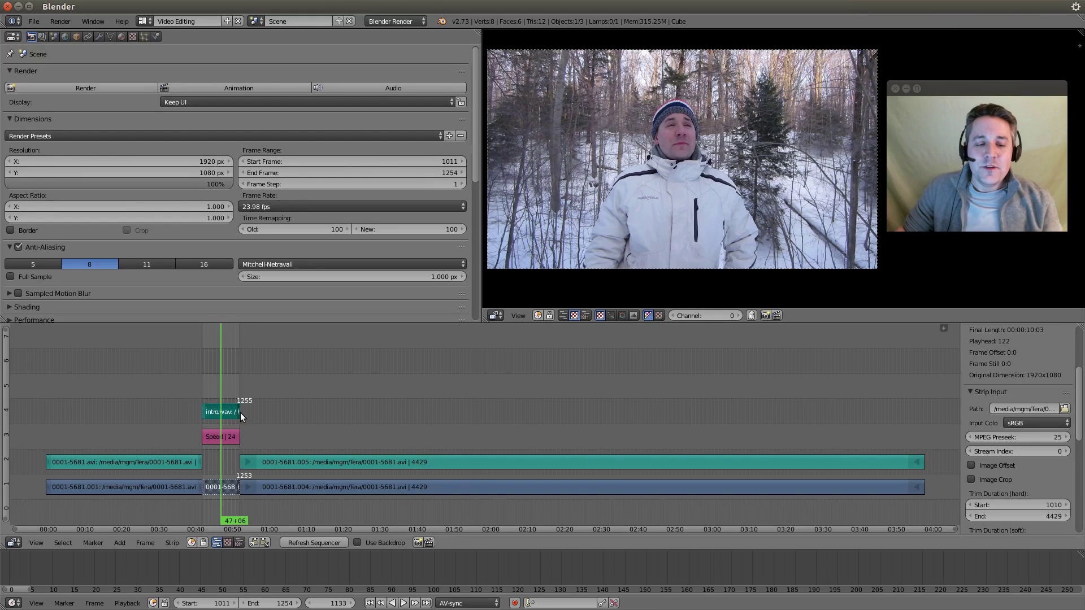
click(174, 542)
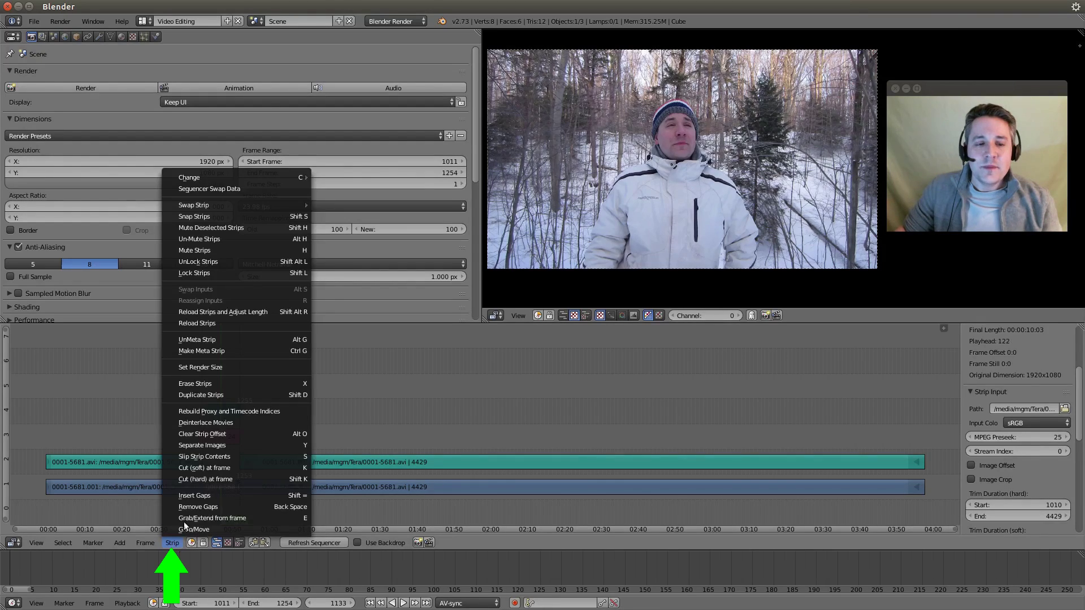
click(216, 218)
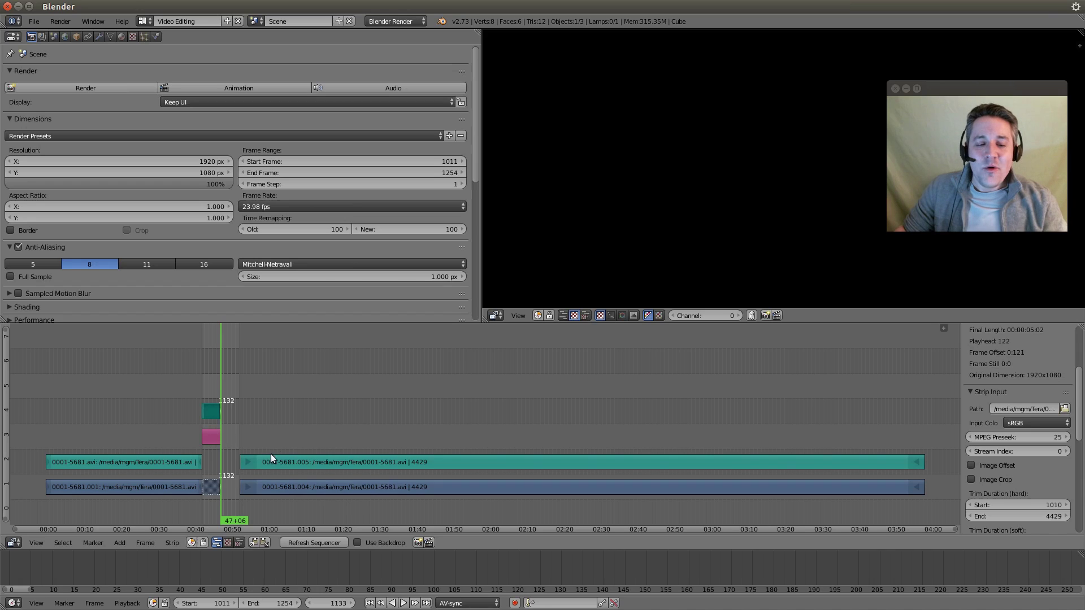
Select the last sound and movie strips together and slide them earlier to start right after the shortened middle segment
click(296, 430)
right_click(343, 458)
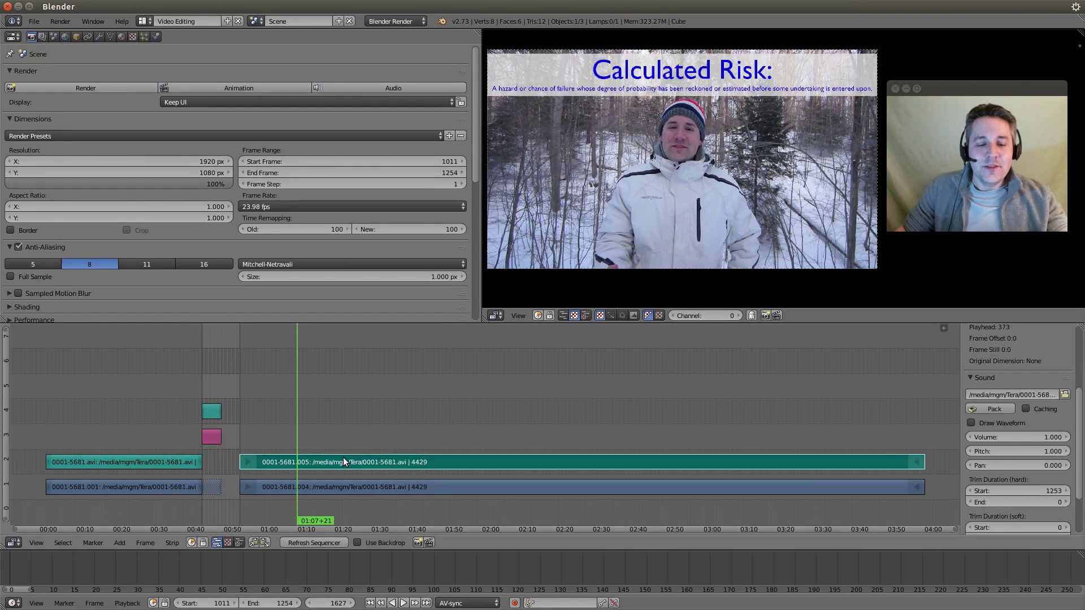
right_click(385, 486)
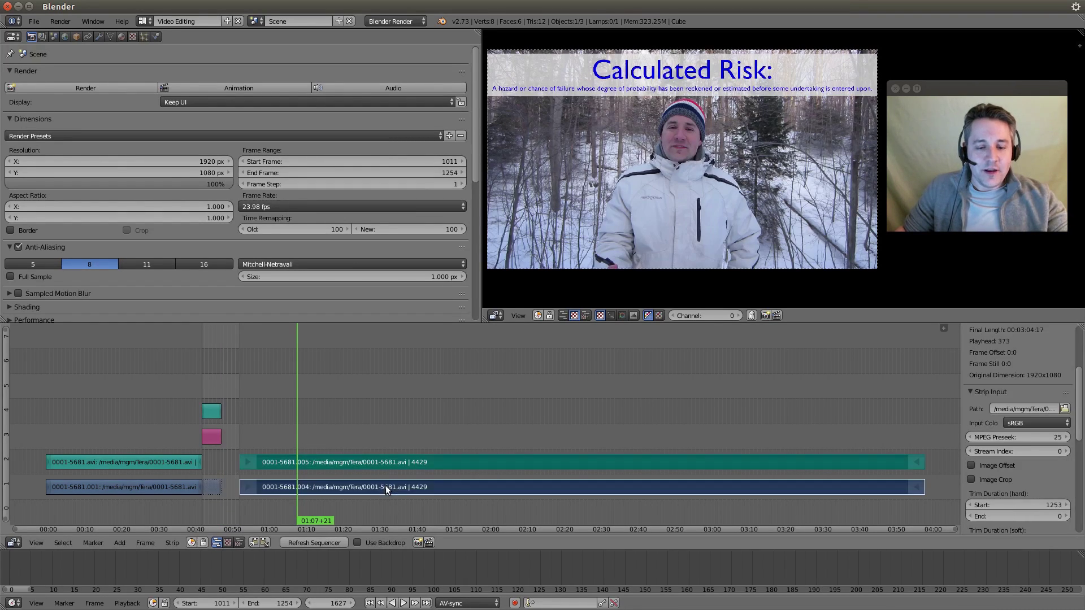
key(g)
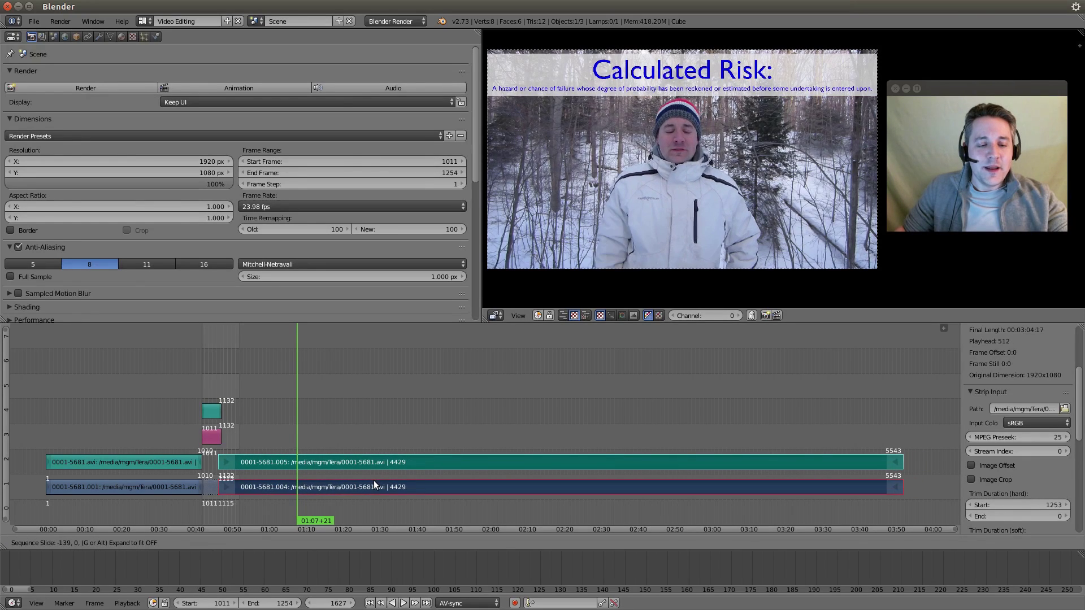
click(374, 482)
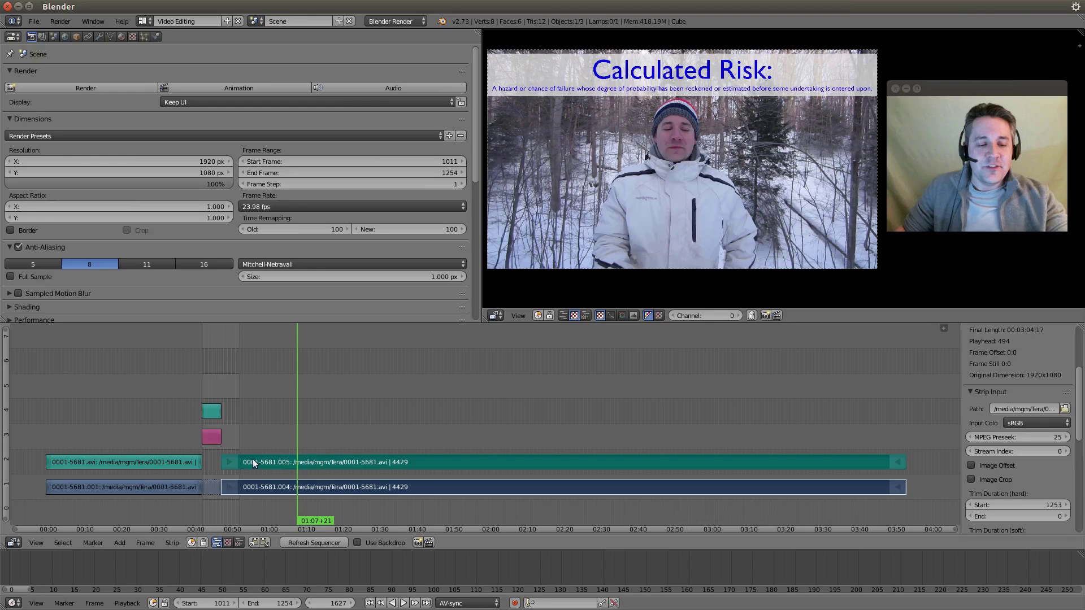
Play back the sped-up middle segment from frame 906 and stop shortly after the following footage begins
click(185, 468)
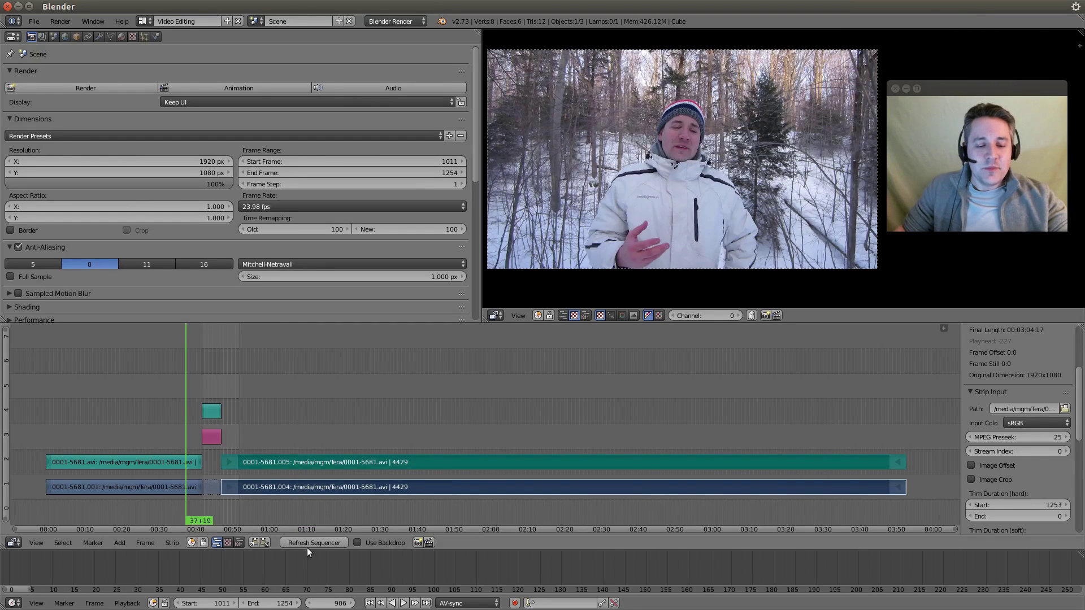
click(403, 603)
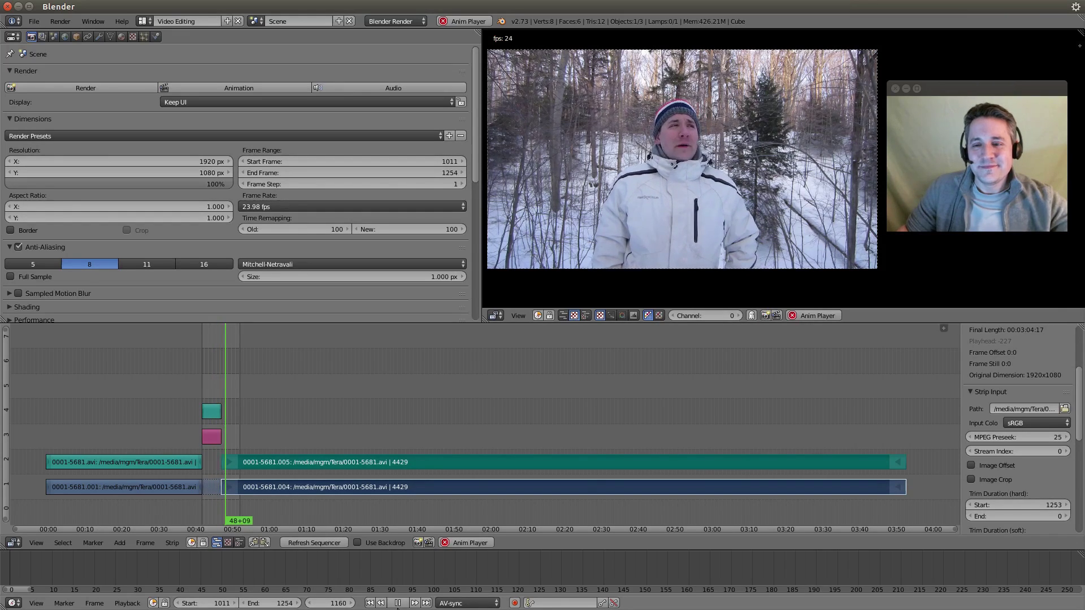
click(397, 603)
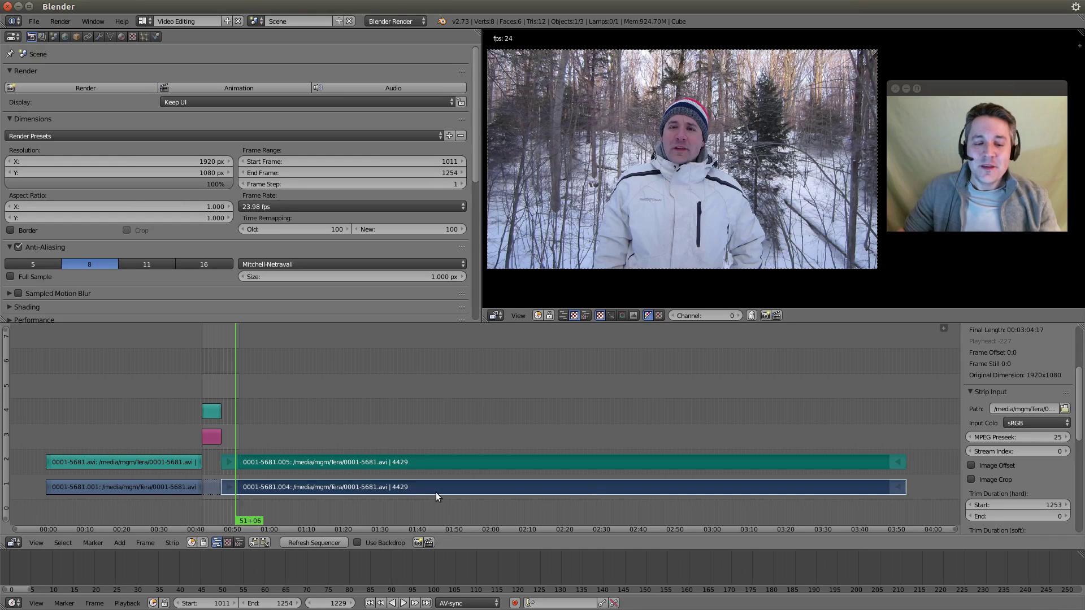
Set the pitch of the intro.wav sound strip to 0.5
right_click(215, 412)
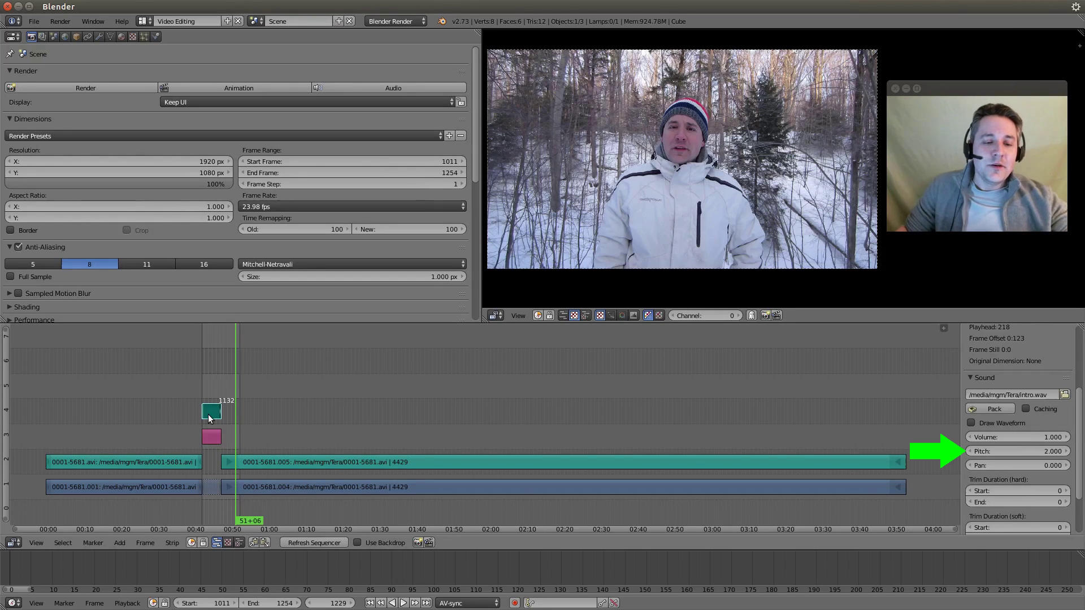
click(1023, 451)
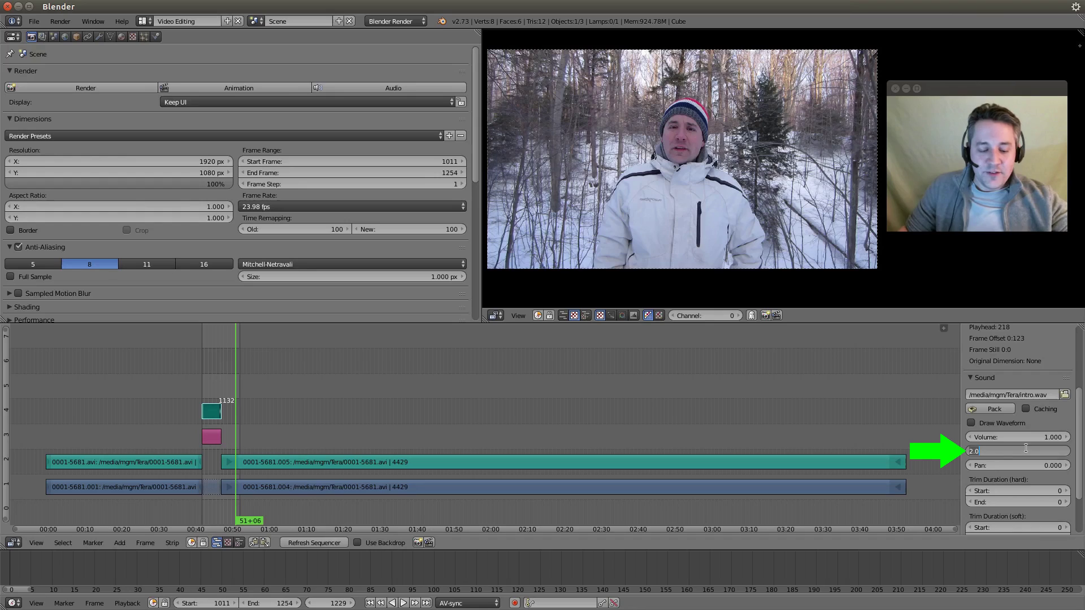
text(0.5)
key(Return)
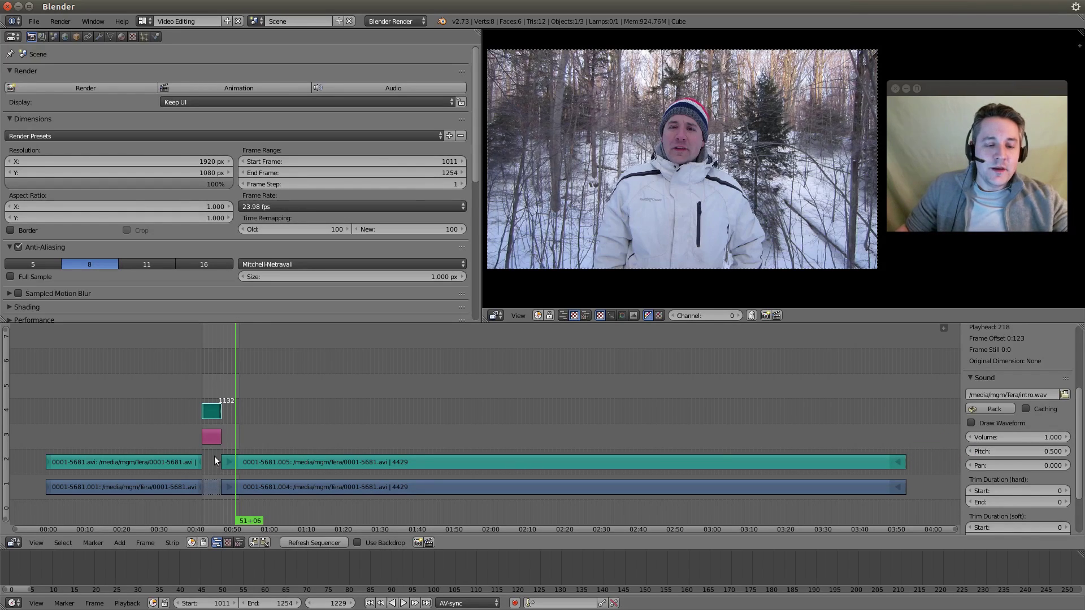
Set the speed effect strip's Multiply Speed to 0.5 and place the playhead just before the middle segment, at frame 980
click(208, 437)
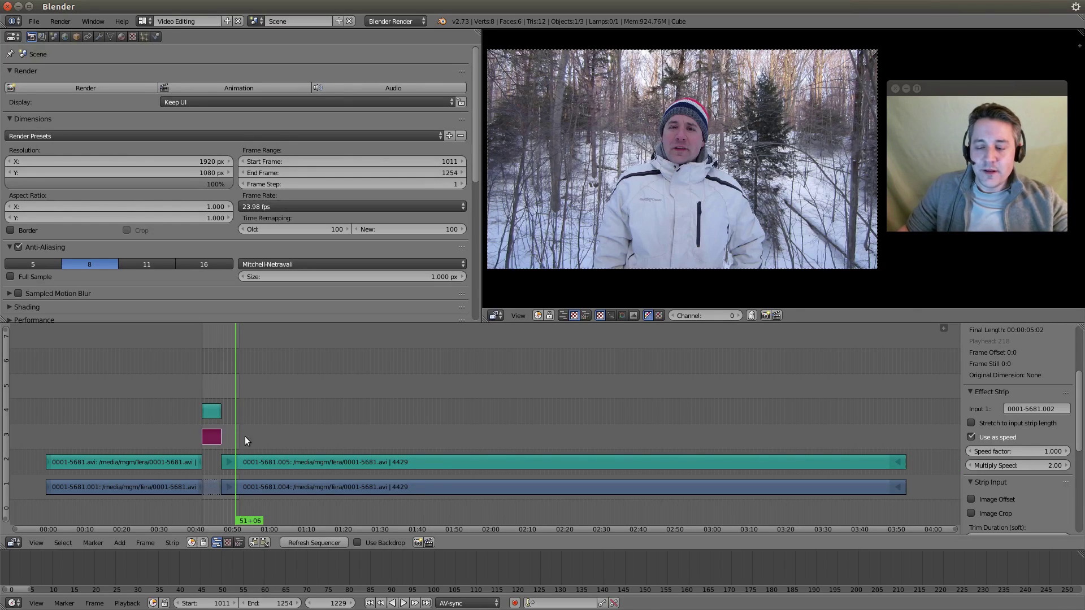
click(1036, 465)
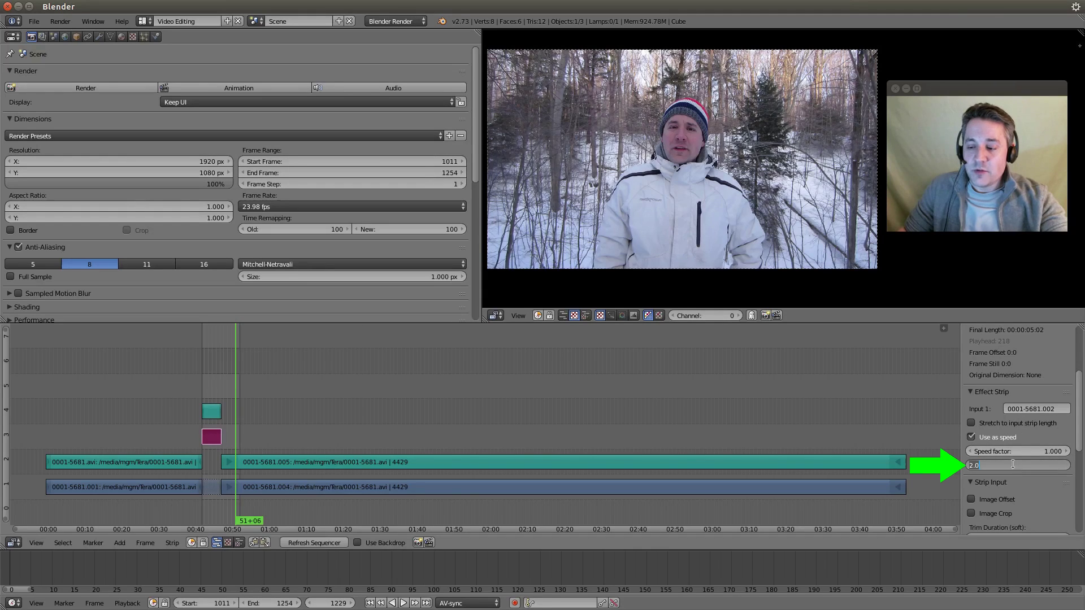
text(0.5)
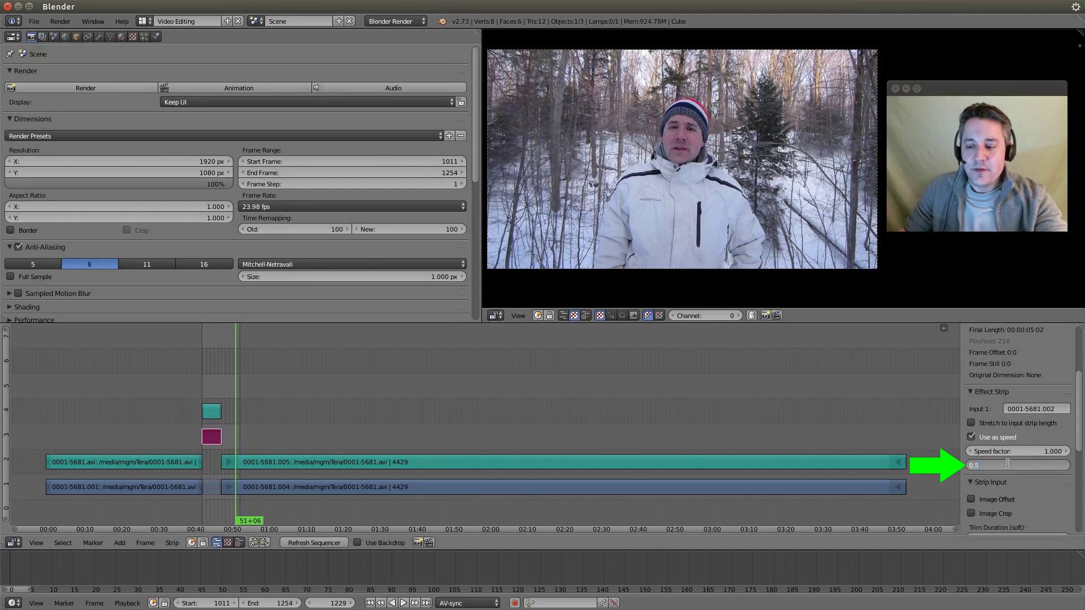
key(Return)
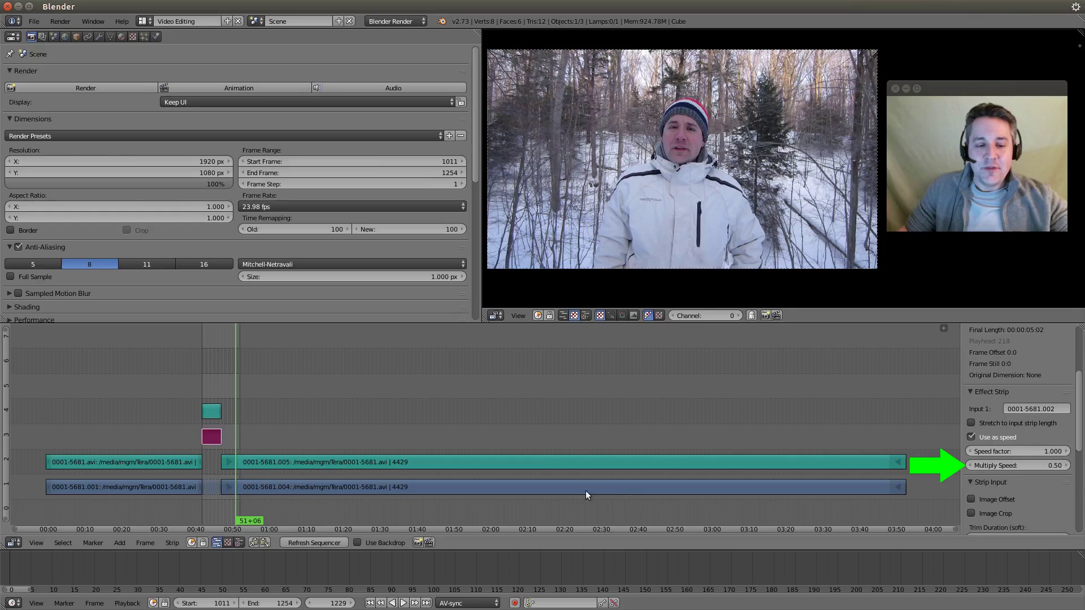
click(197, 447)
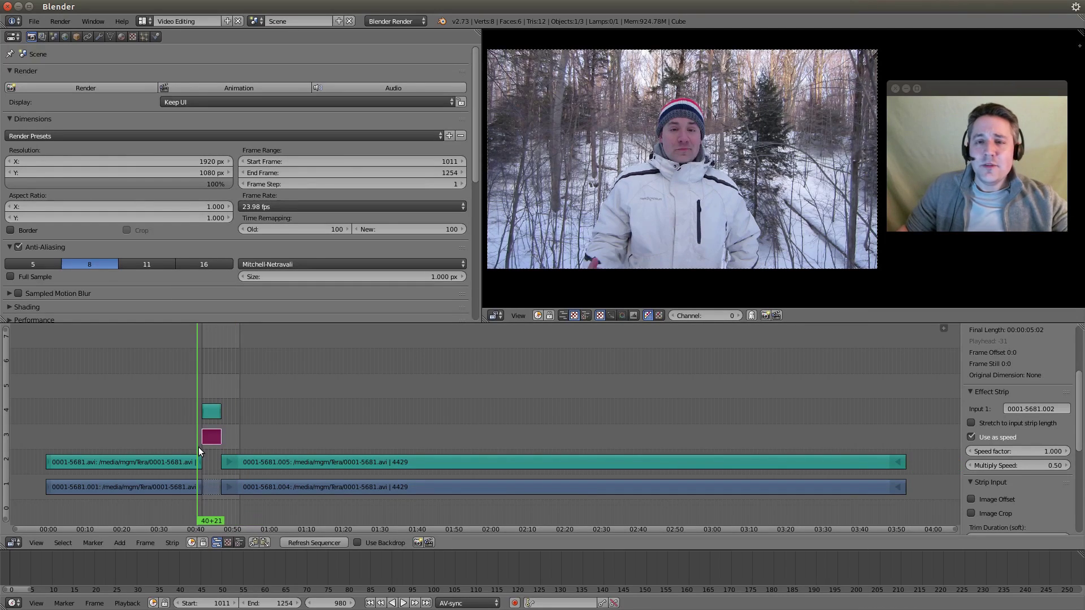
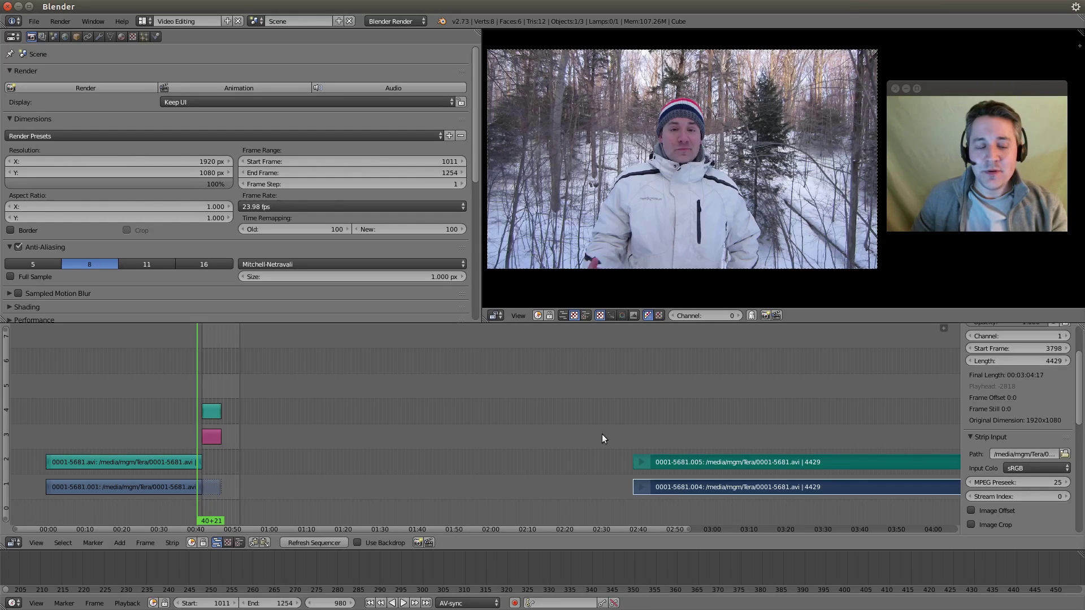
Extend the end handle of the middle movie strip to frame 2559, into the gap before the last strips
right_click(220, 486)
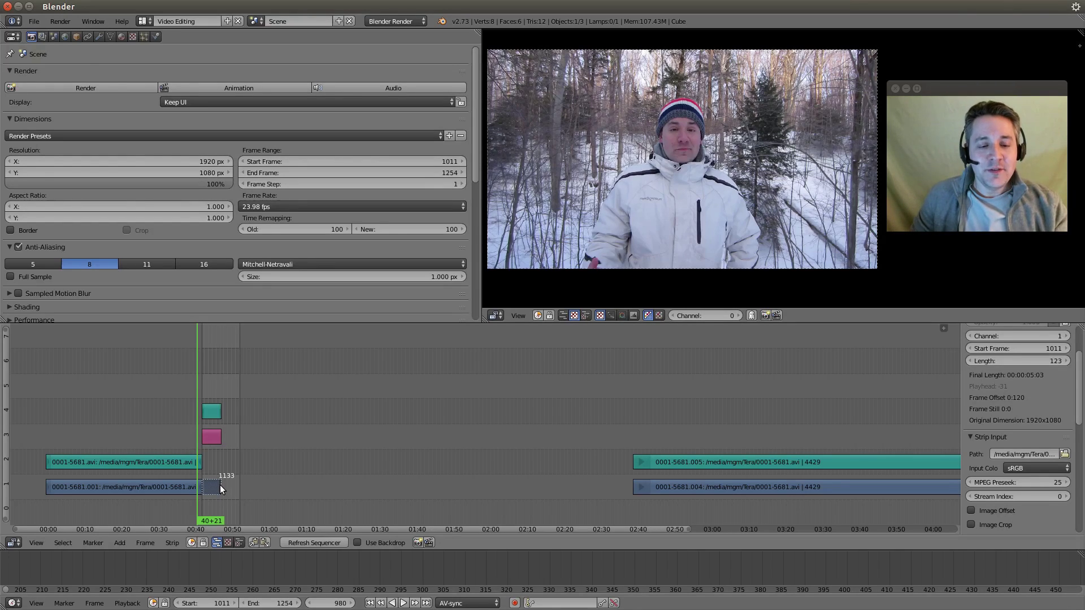
key(g)
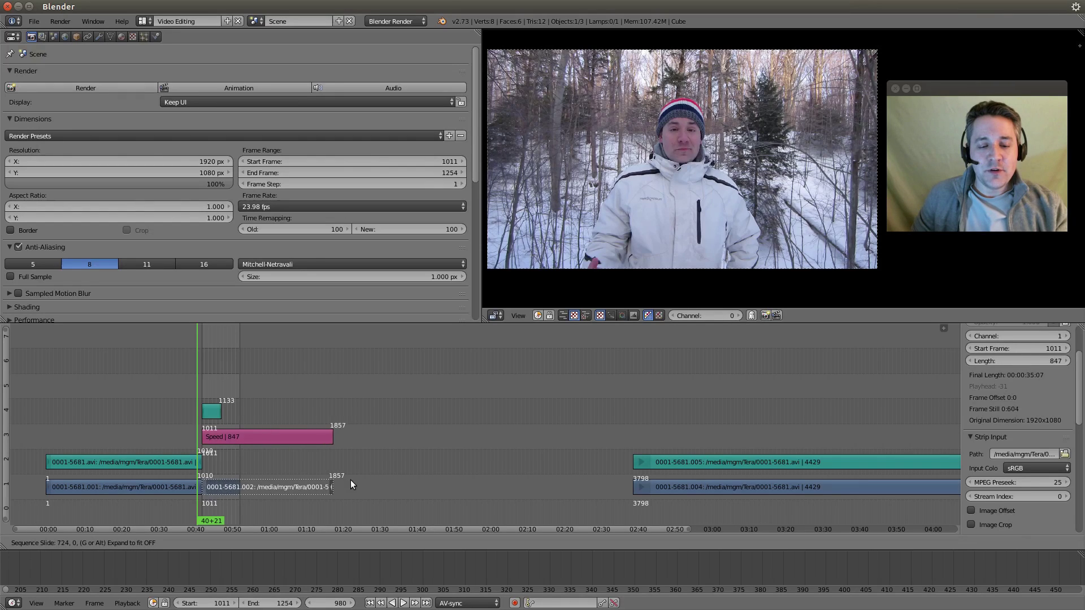
click(438, 493)
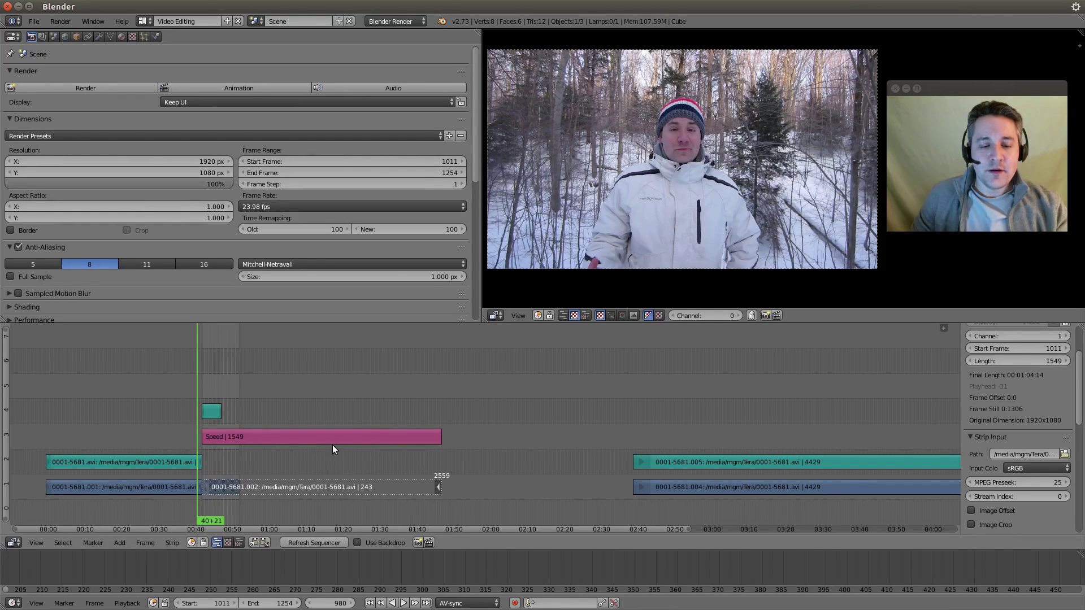
Scrub into the extended middle segment and step frame by frame to where its slowed motion ends, at frame 1493
click(357, 446)
drag(357, 446, 300, 448)
key(Left)
key(Left)
key(Left)
key(Left)
key(Left)
key(Left)
key(Left)
key(Left)
key(Left)
key(Left)
key(Left)
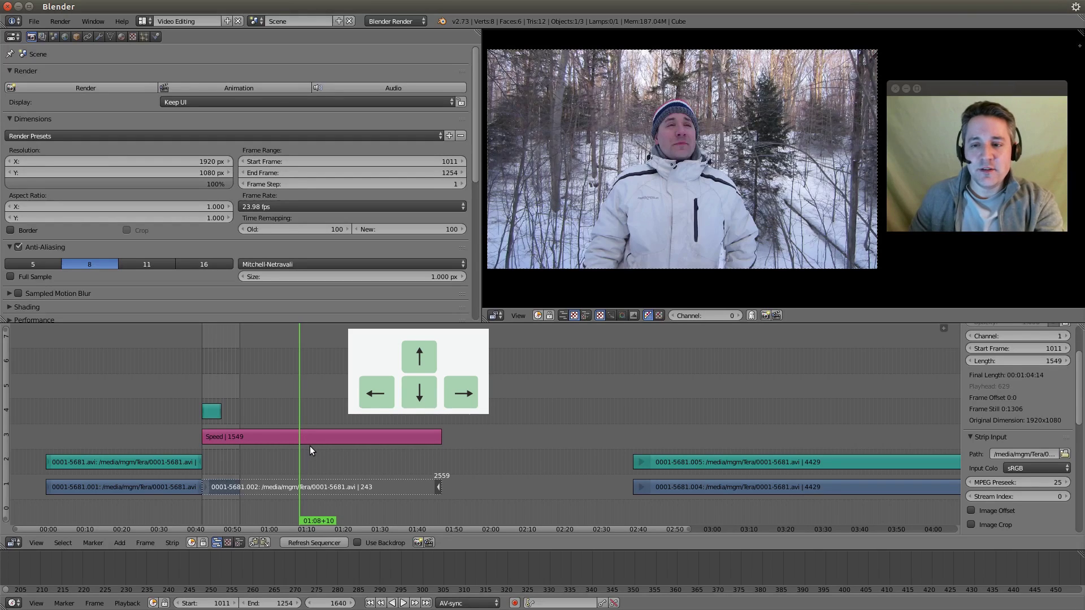
key(Left)
key(Left)
key(Left)
key(Left)
key(Left)
key(Left)
key(Left)
key(Left)
key(Left)
key(Left)
key(Left)
key(Left)
key(Left)
key(Left)
key(Left)
key(Left)
key(Left)
key(Left)
key(Left)
key(Left)
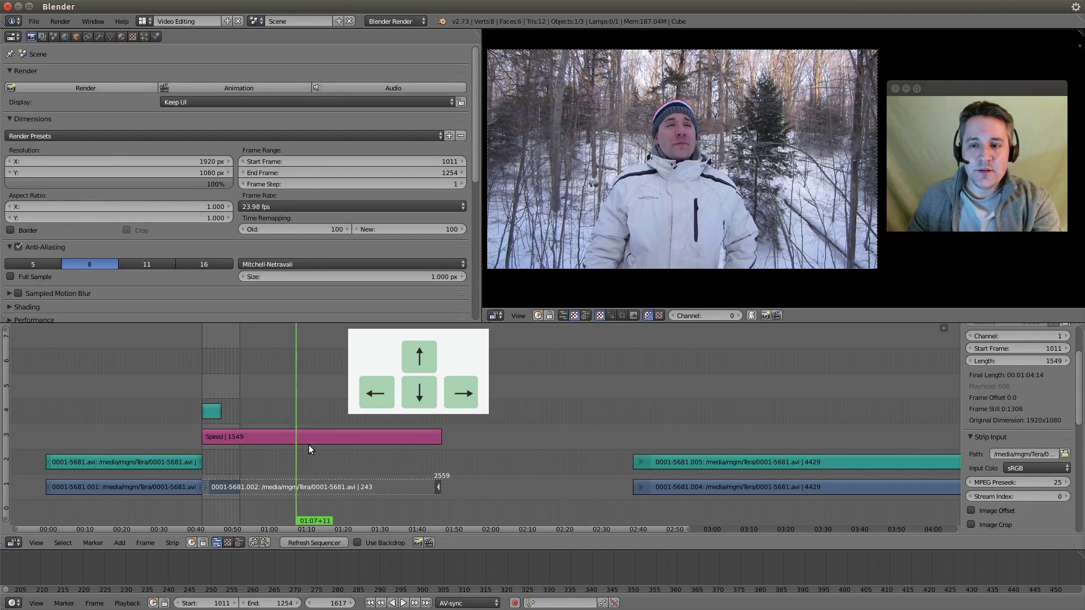
key(Left)
key(Left)
key(Left)
key(Left)
key(Left)
key(Left)
key(Left)
key(Left)
key(Left)
key(Left)
key(Left)
key(Left)
key(Left)
key(Left)
key(Left)
key(Left)
key(Left)
key(Left)
key(Left)
key(Left)
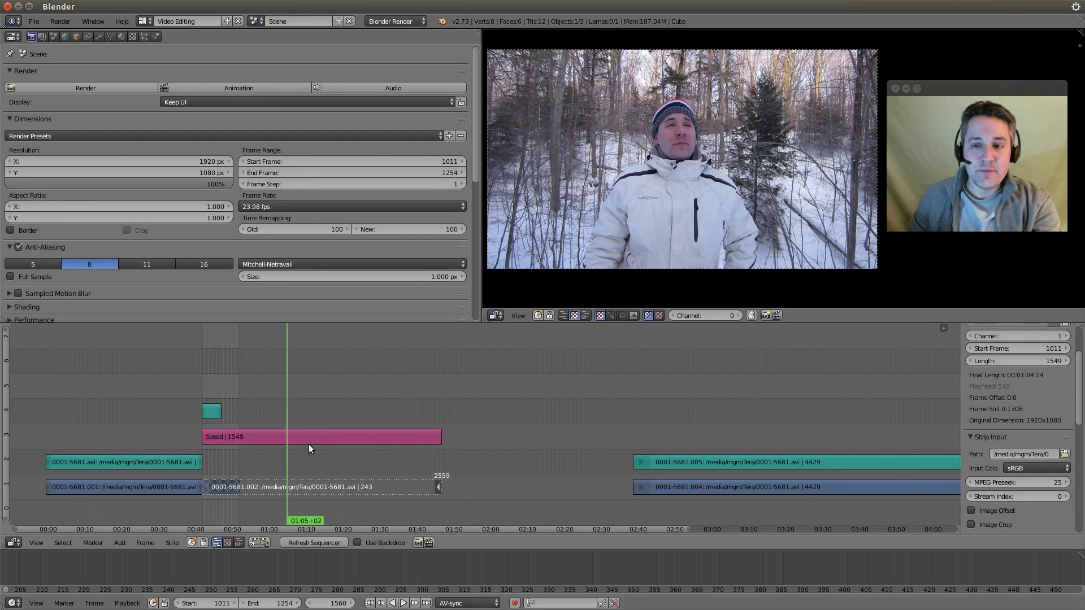
key(Left)
key(Left)
key(Left)
key(Left)
key(Left)
key(Left)
key(Left)
key(Left)
key(Left)
key(Left)
key(Left)
key(Left)
key(Left)
key(Left)
key(Left)
key(Left)
key(Left)
key(Left)
key(Left)
key(Left)
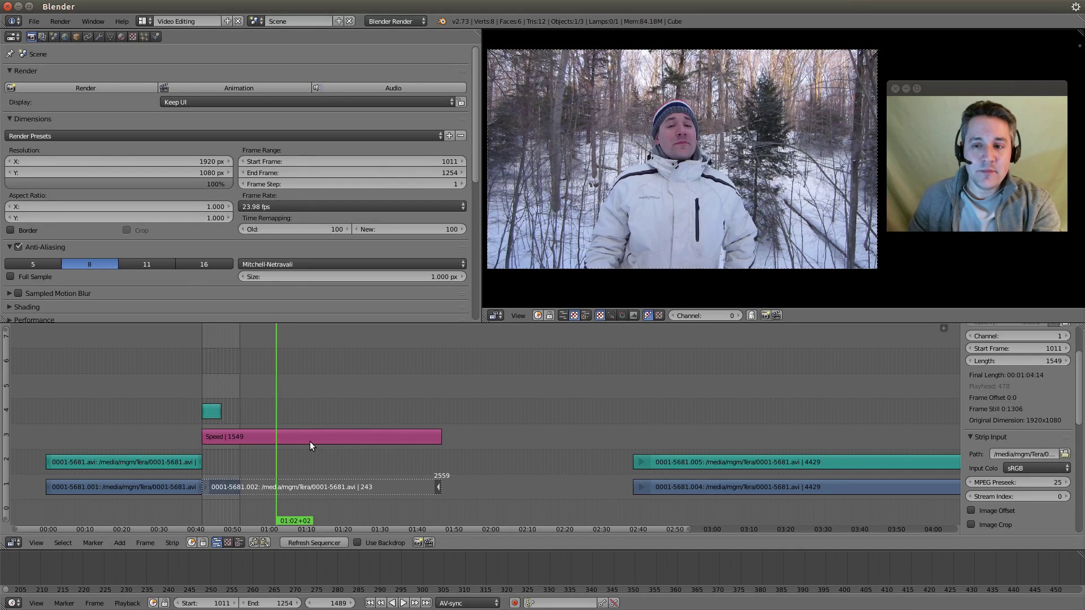
key(Right)
key(Right)
key(Right)
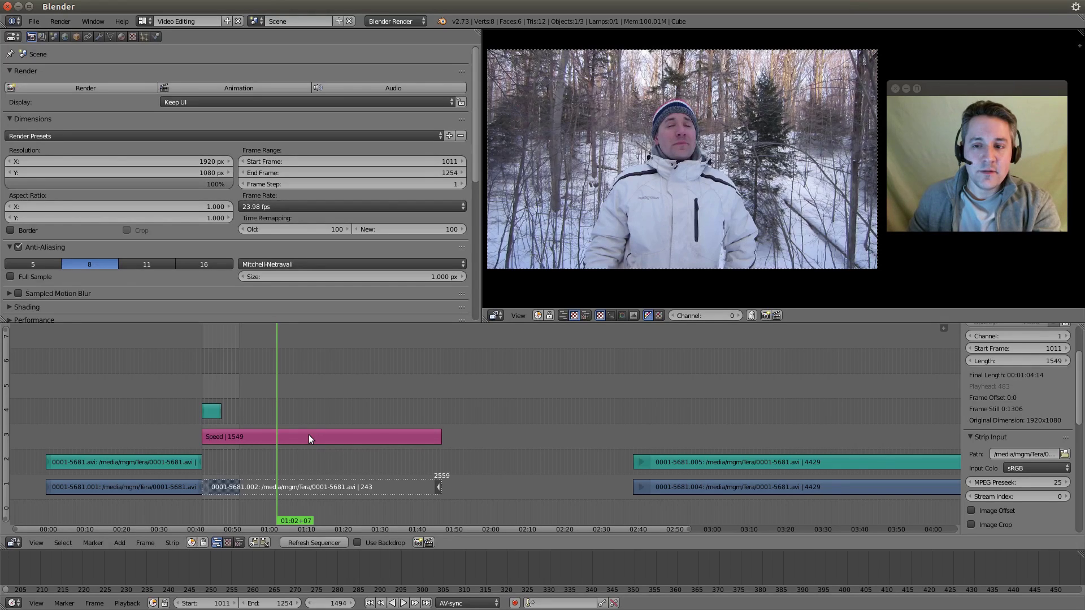
key(Left)
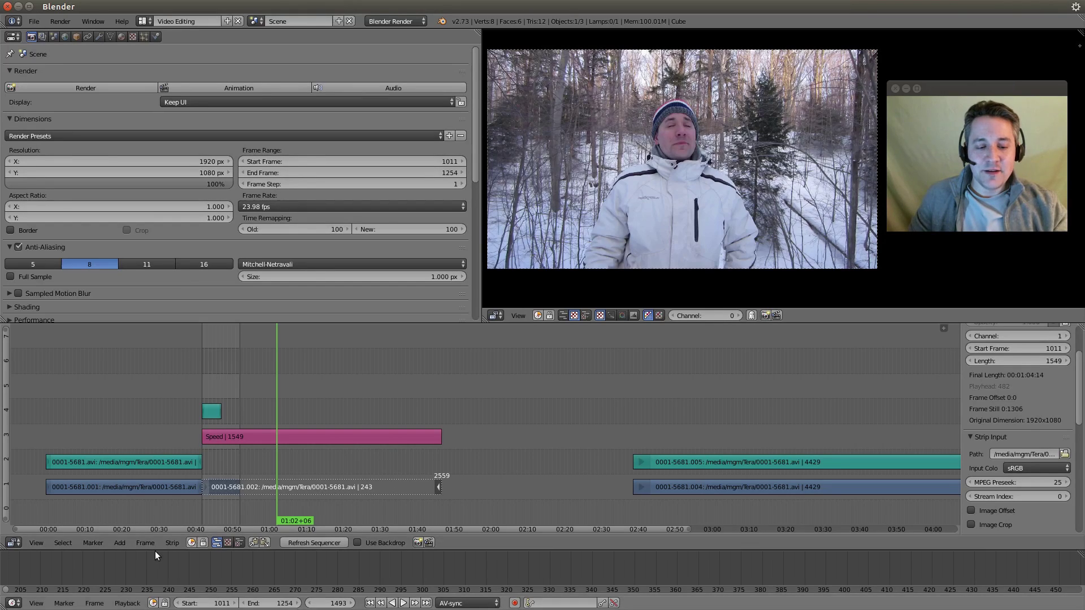
Snap the middle movie strip's end handle to the playhead at frame 1493 and set the intro.wav strip's length to 482 frames
click(179, 542)
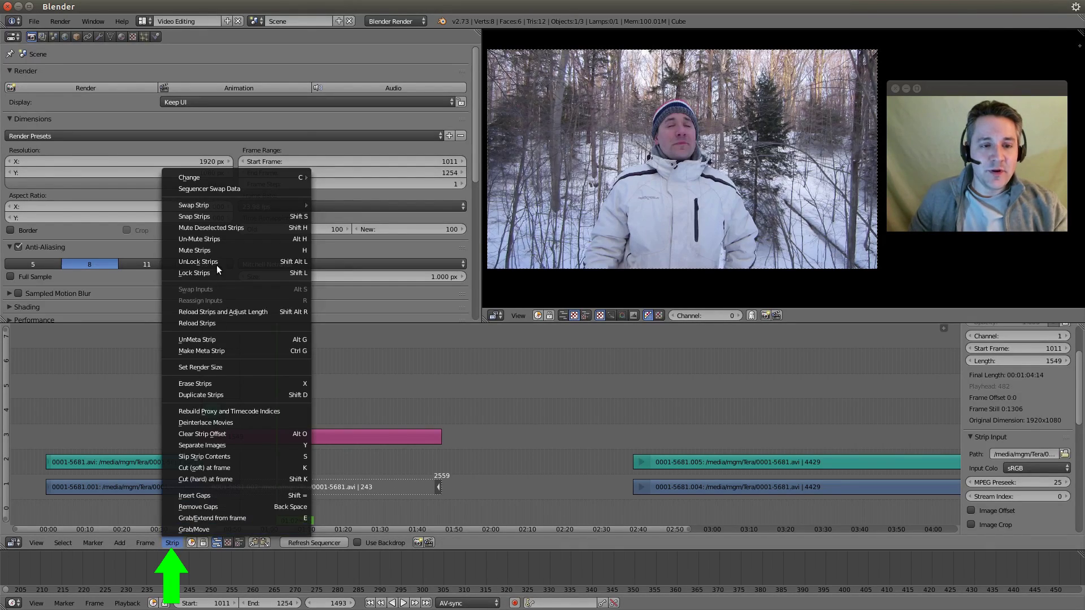
click(212, 218)
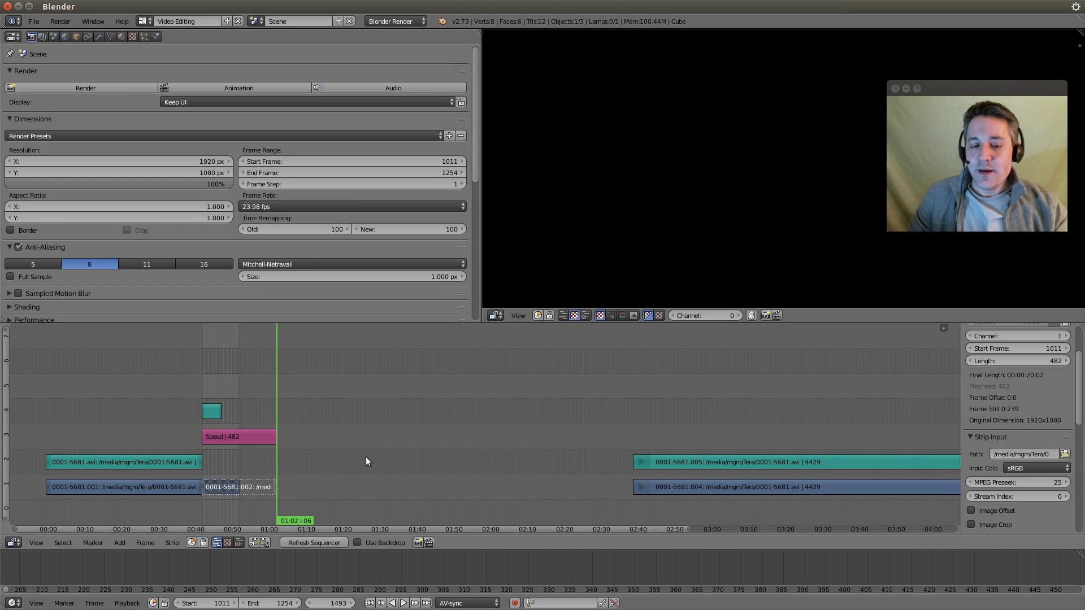
right_click(216, 415)
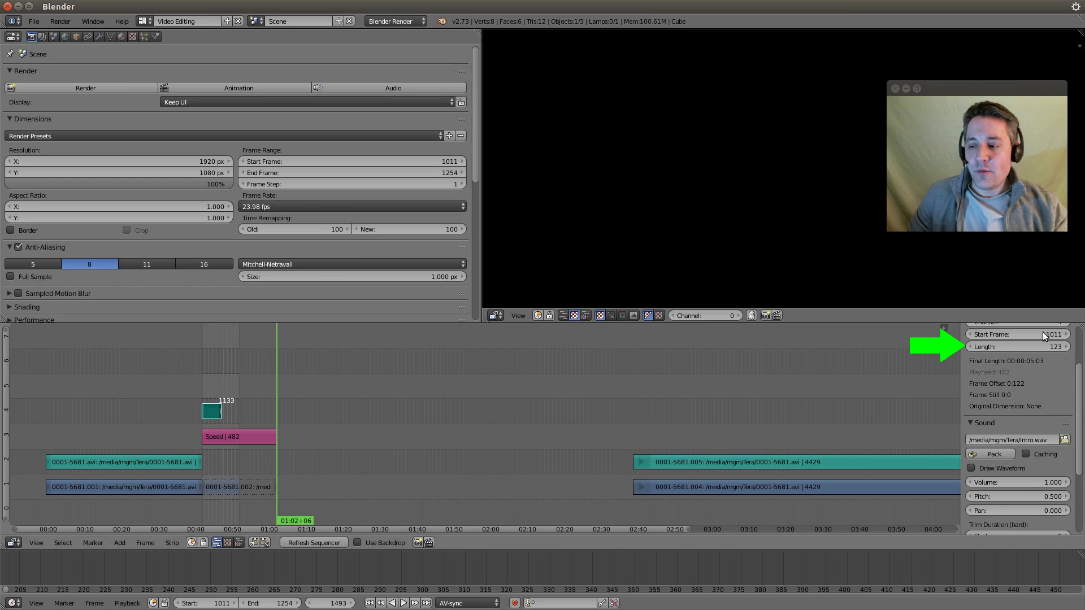
click(1037, 349)
text(4)
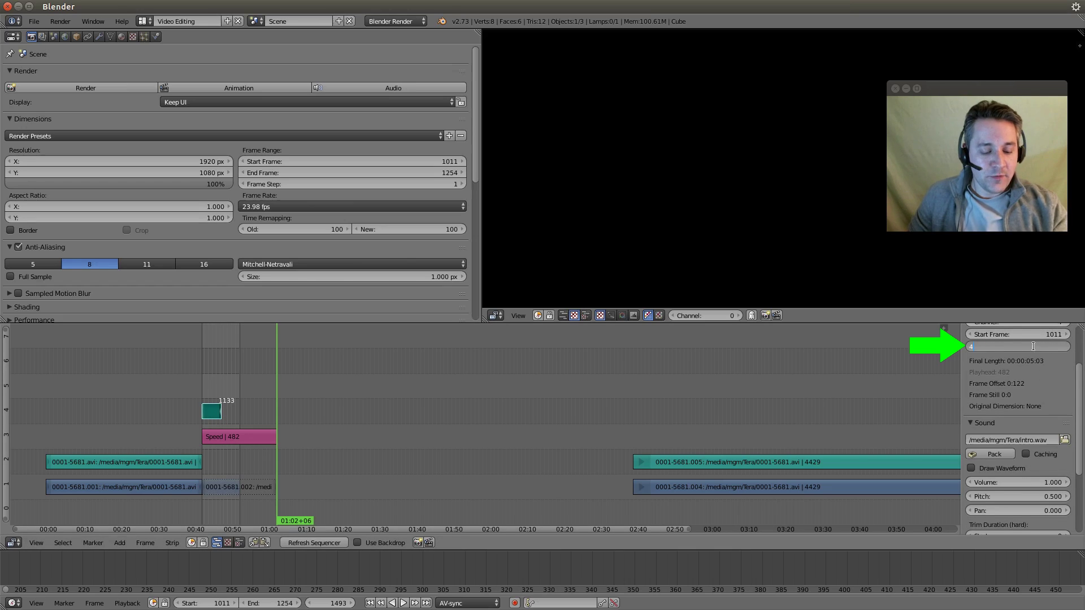
text(82)
key(Return)
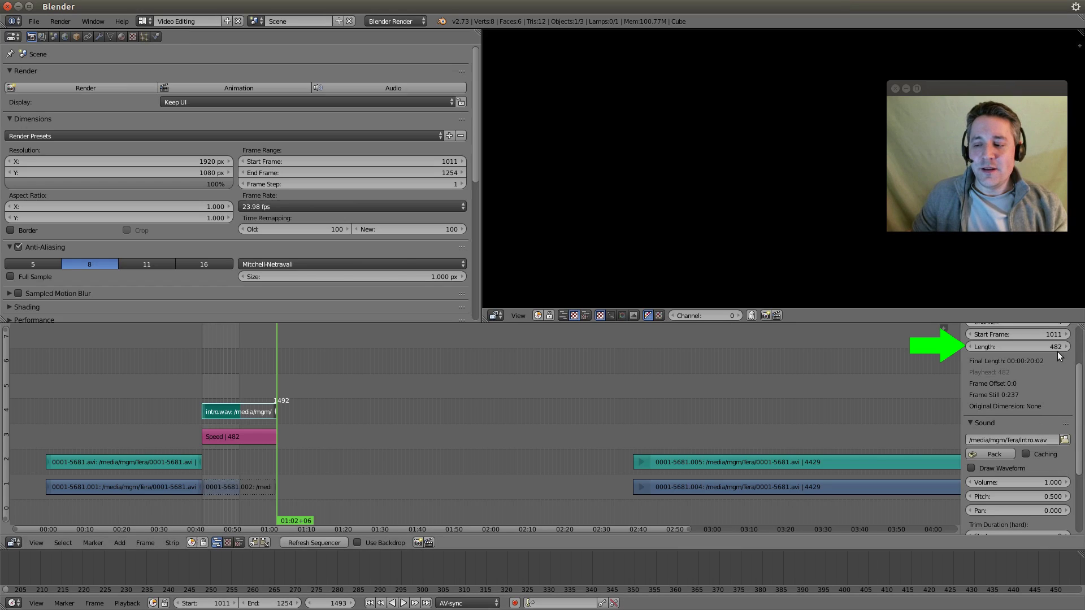
Select the last sound and movie strips together and slide them earlier to start at frame 1493, right after the slowed segment
right_click(754, 462)
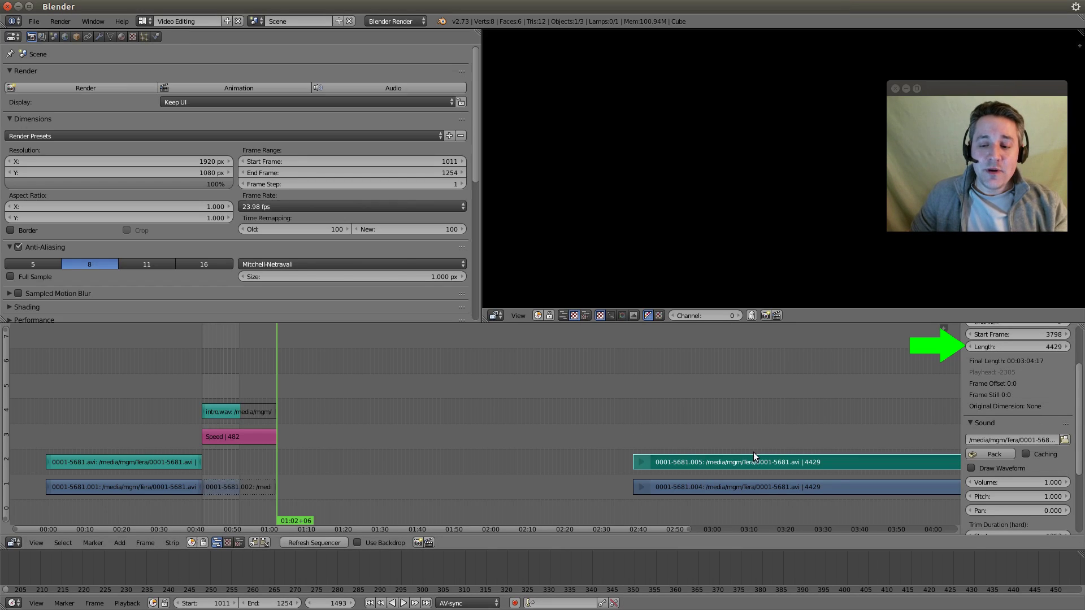
right_click(754, 485)
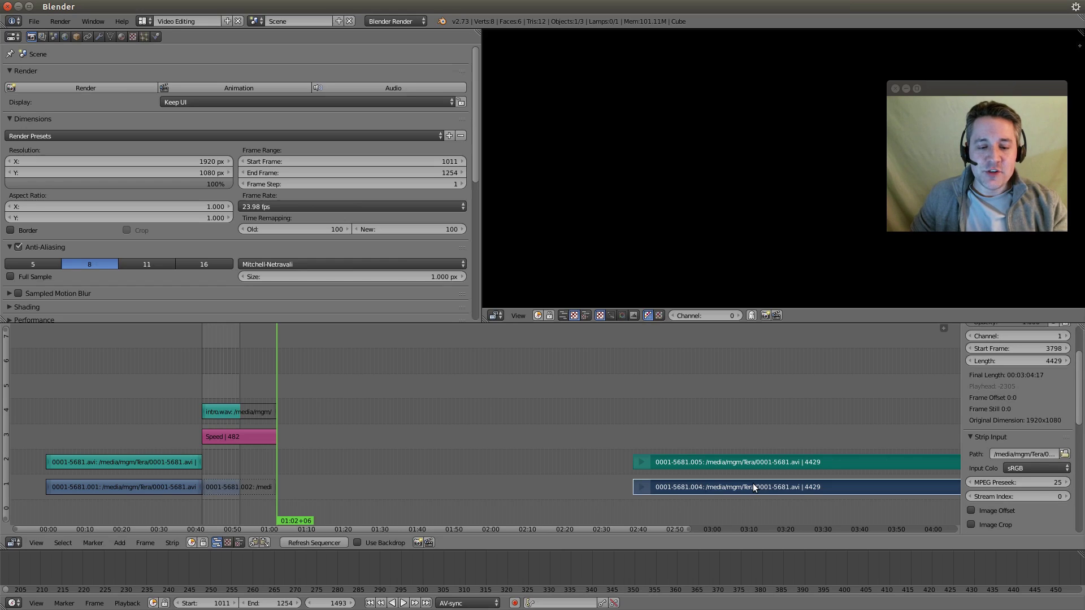
key(g)
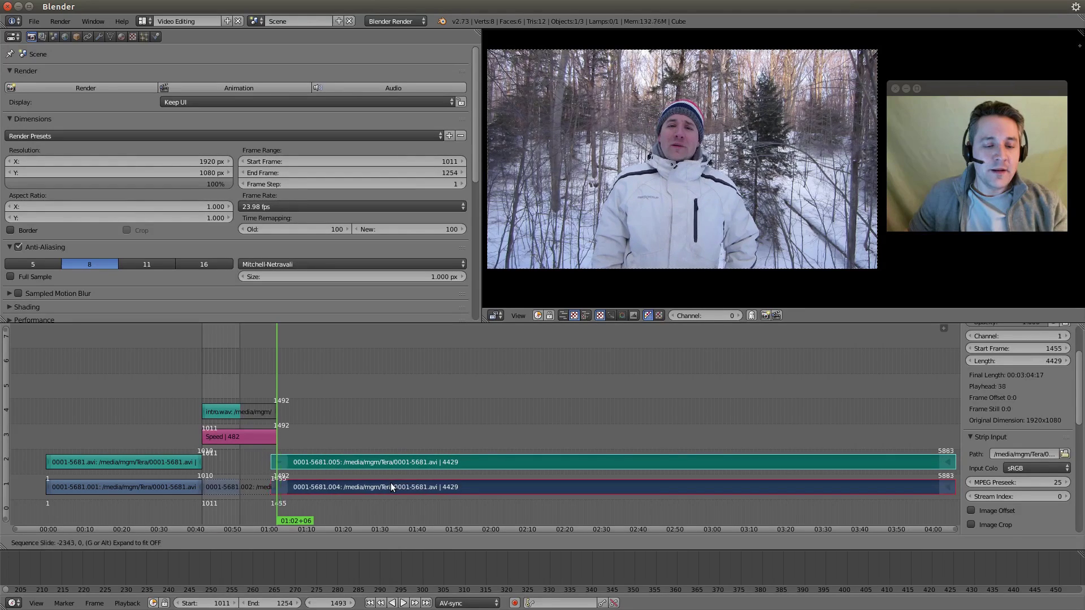
click(390, 485)
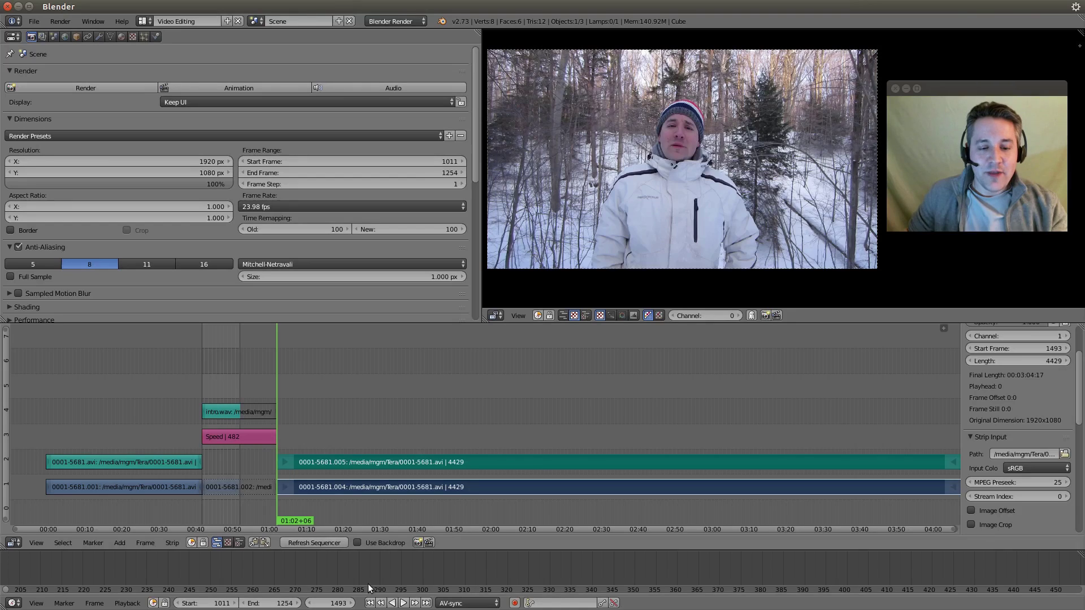
Set the playback range's end to frame 1806 and play from frame 994 through the slowed segment into the following footage
click(292, 463)
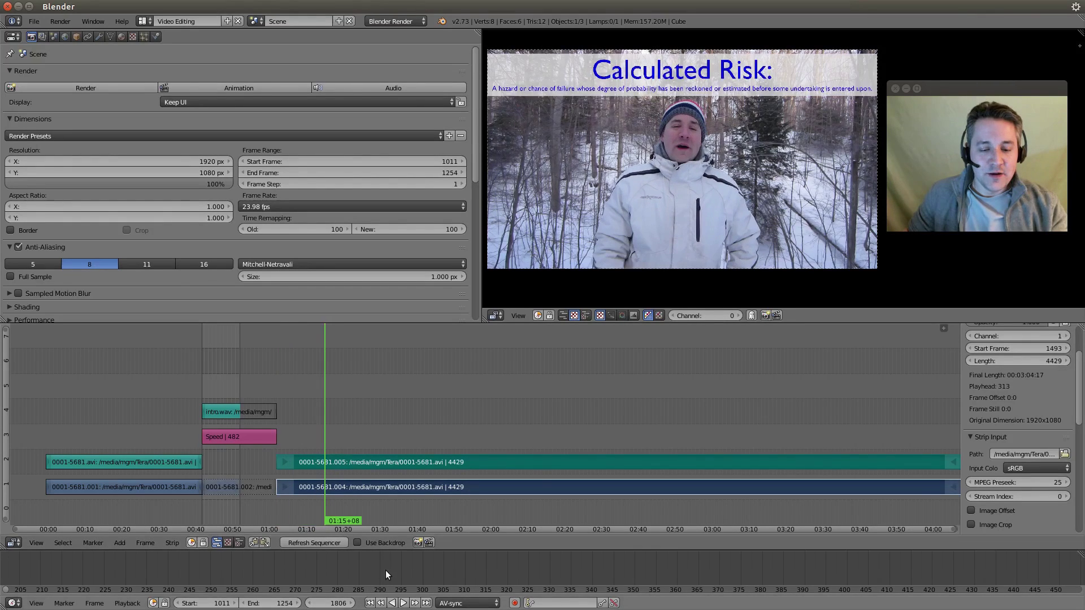
key(e)
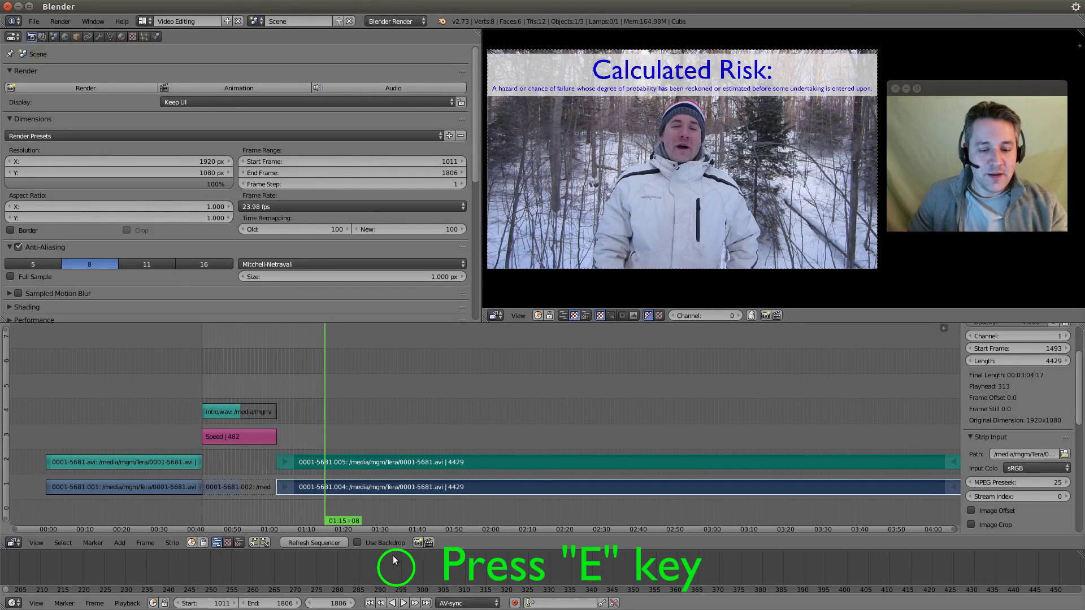
click(201, 435)
click(199, 435)
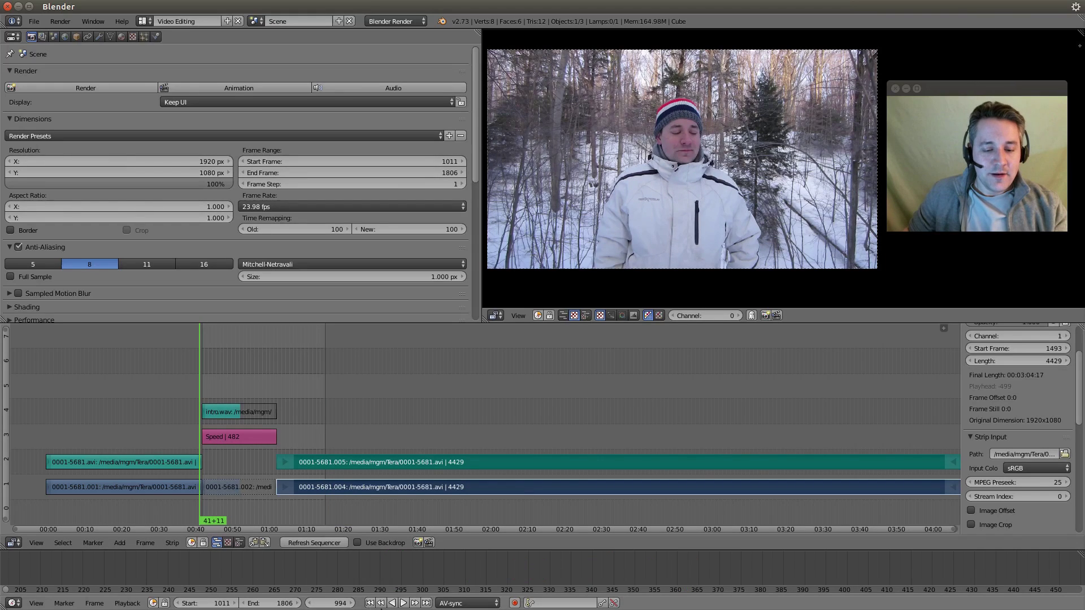
click(402, 603)
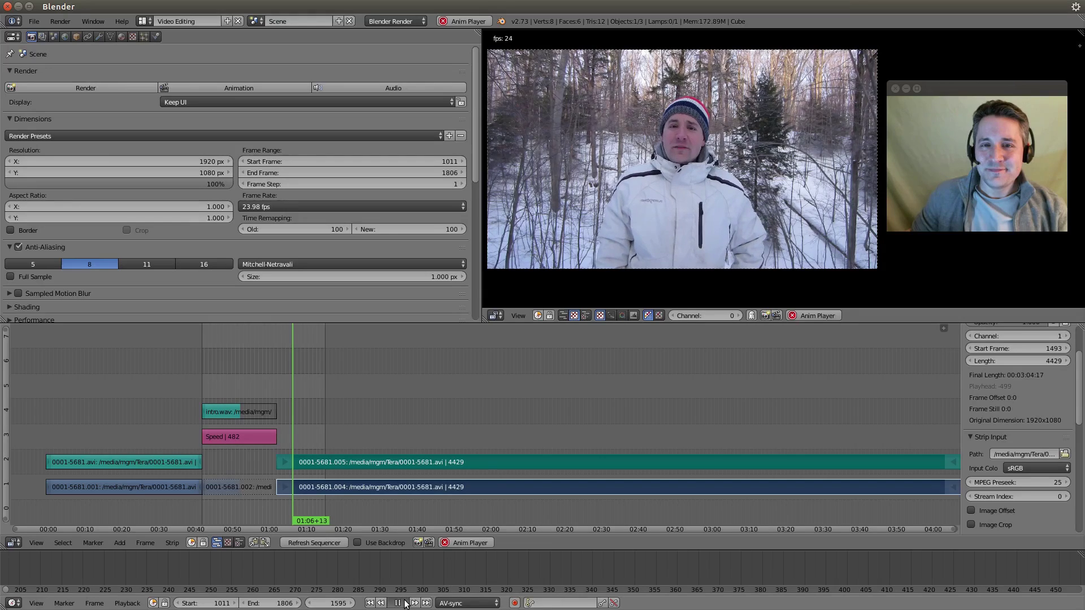
click(404, 603)
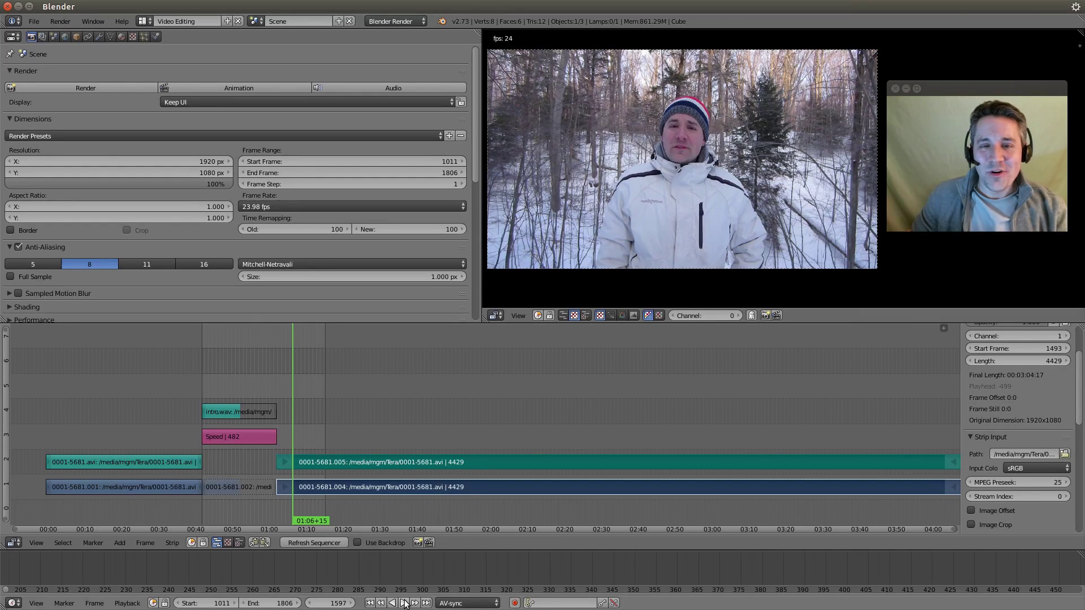